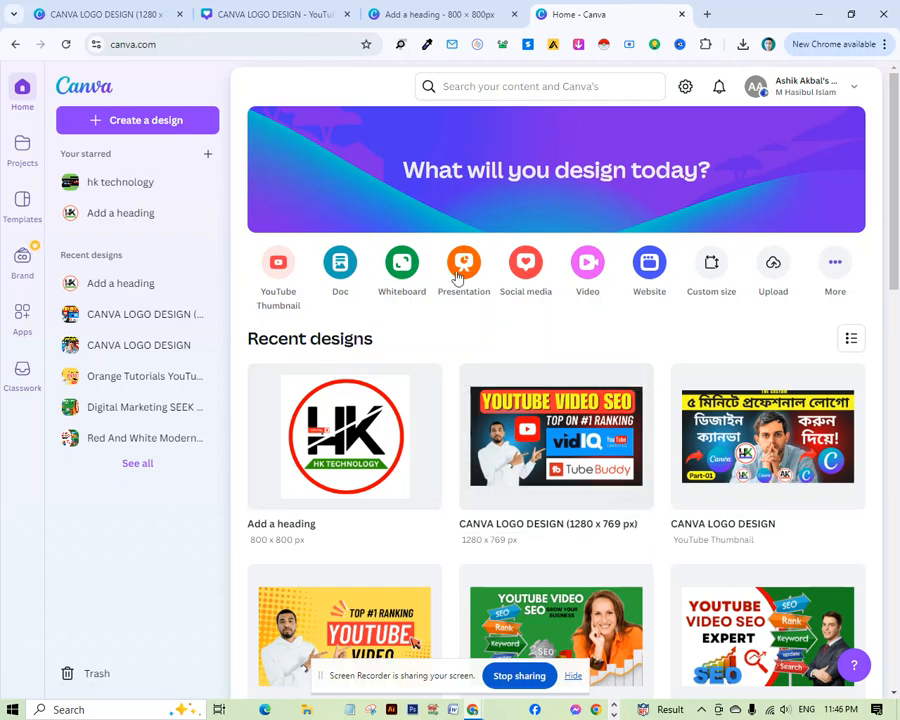
Start a new custom-size design and enter a width and height of 800 by 800 px.
click(140, 130)
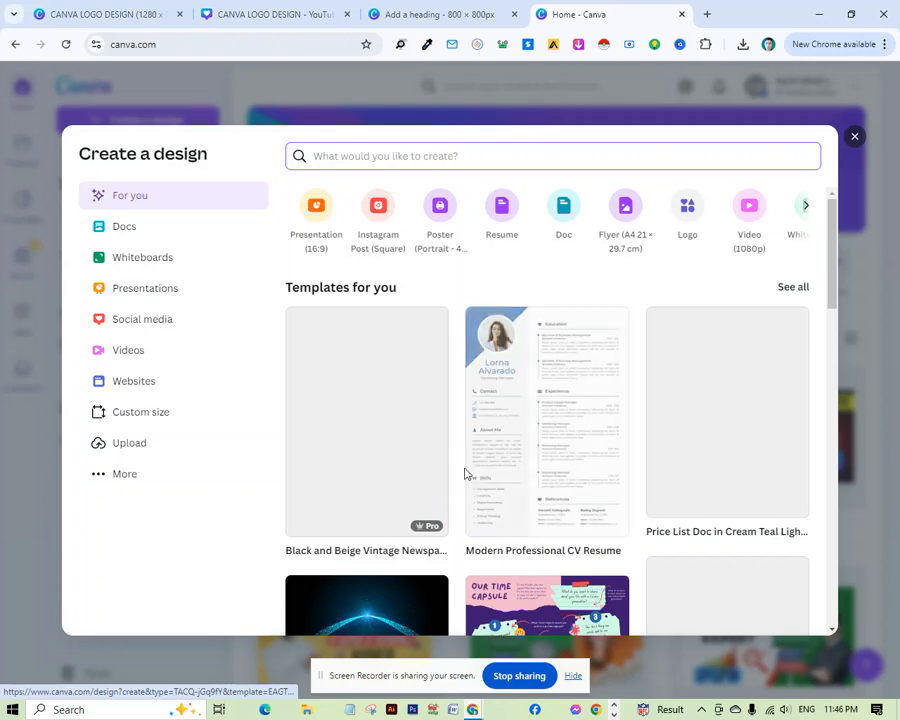
click(146, 418)
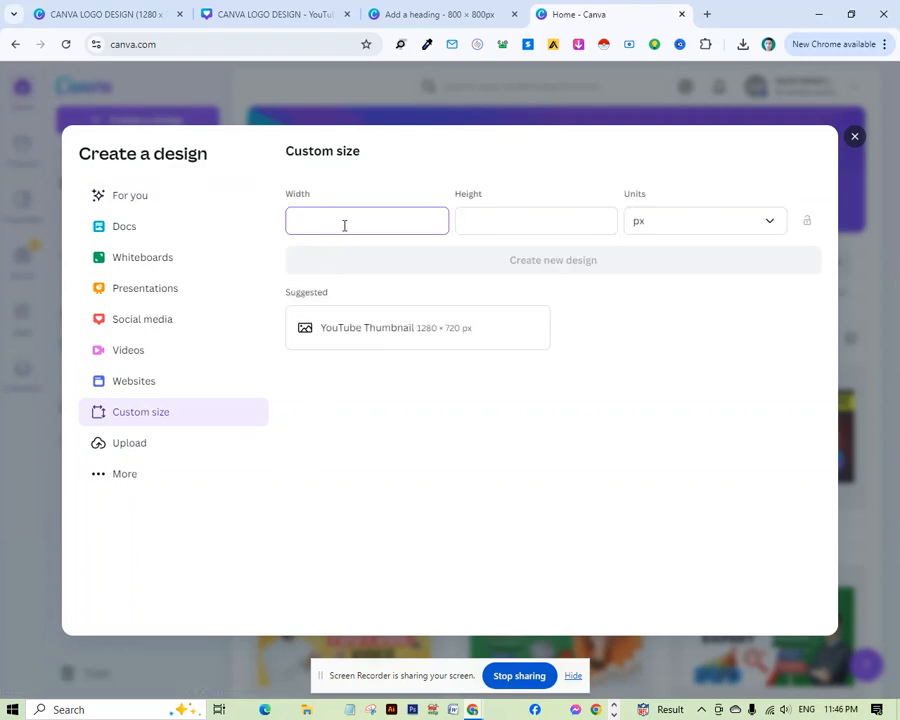
text(1)
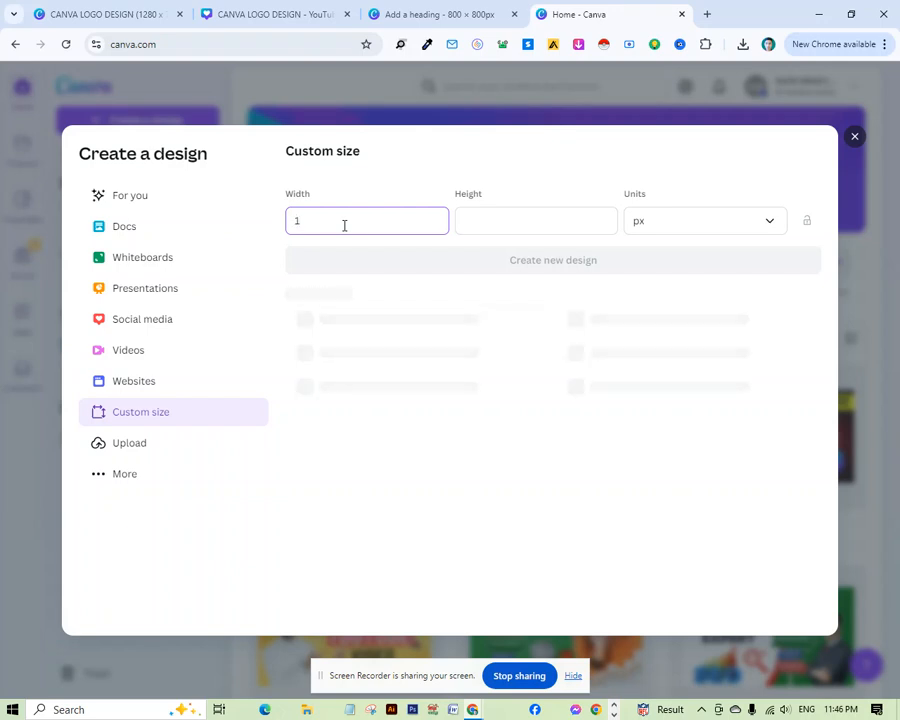
key(BackSpace)
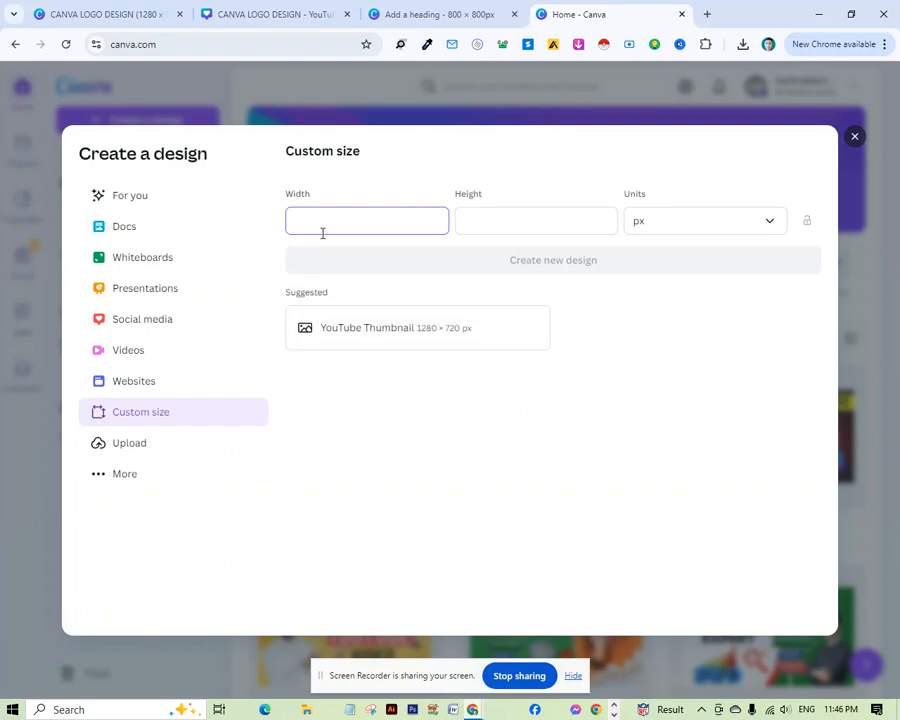
text(8)
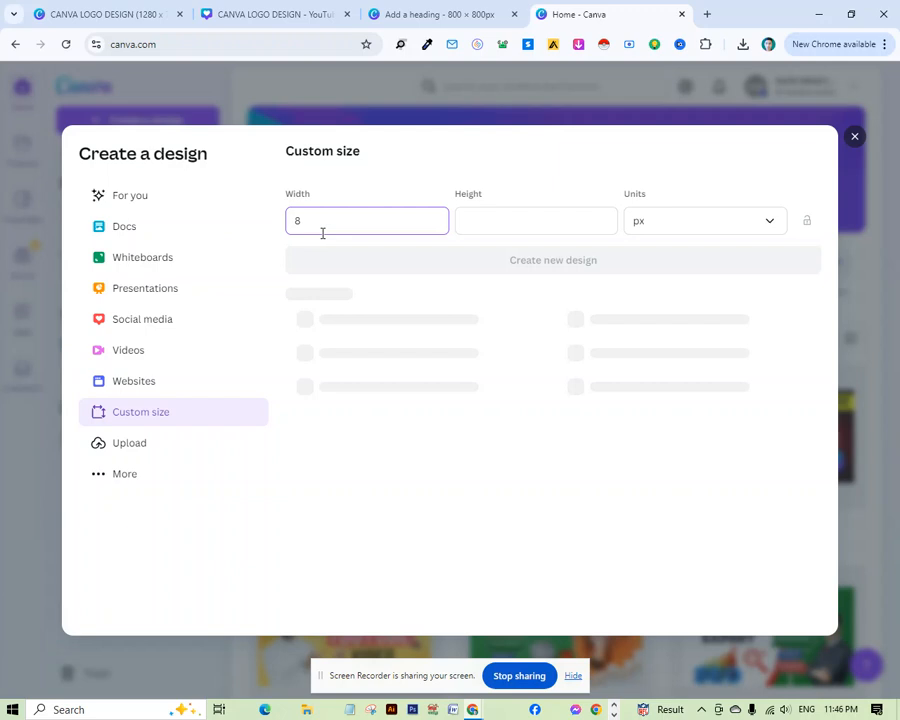
text(00)
click(477, 231)
text(800)
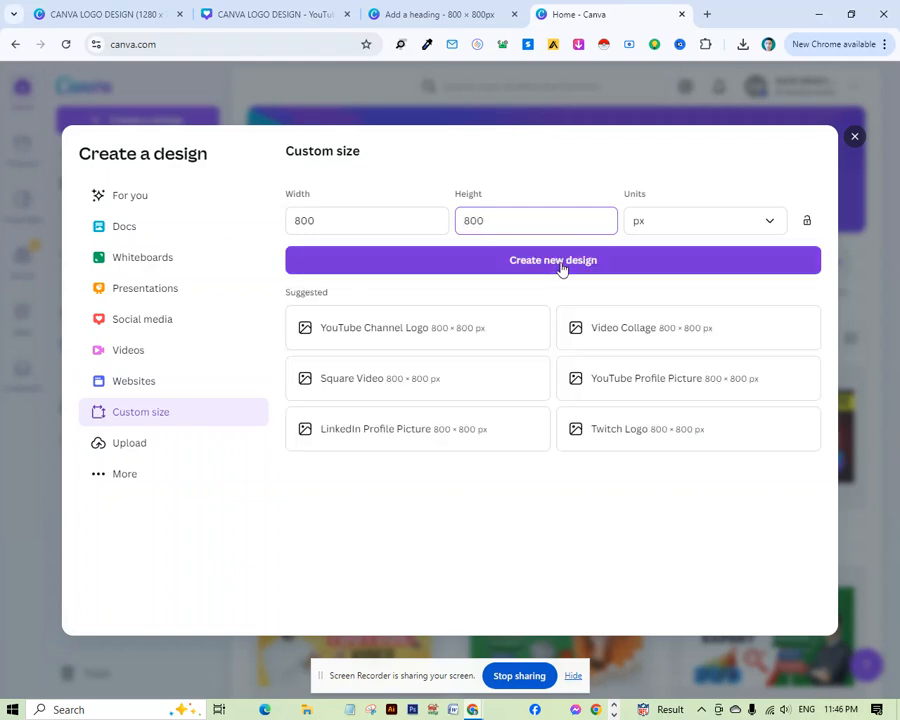
Keep the units in px after trying inches, and create the new 800 × 800 px design.
click(773, 227)
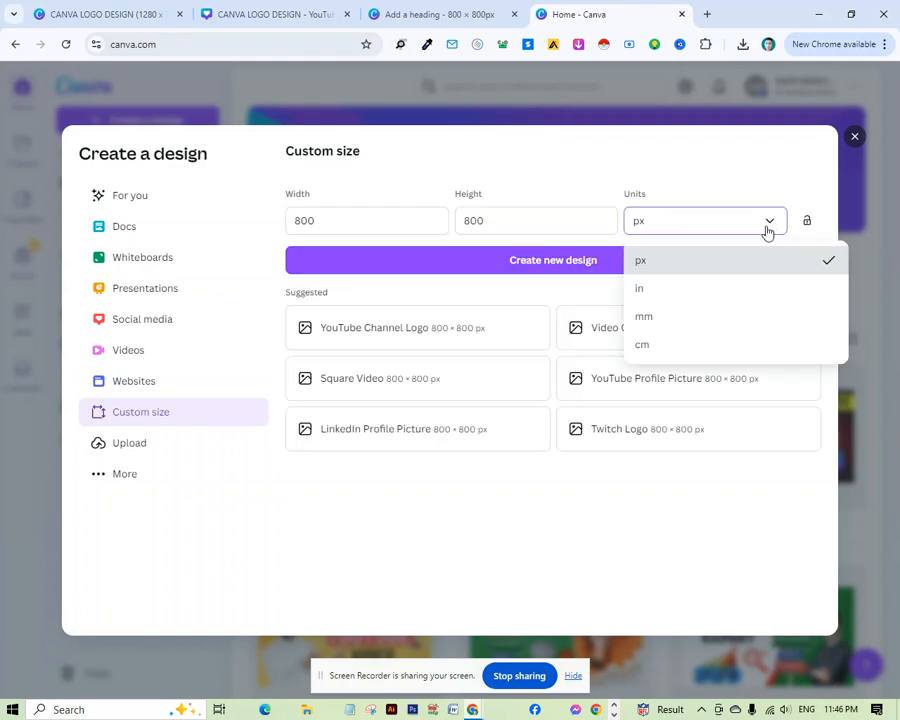
click(661, 264)
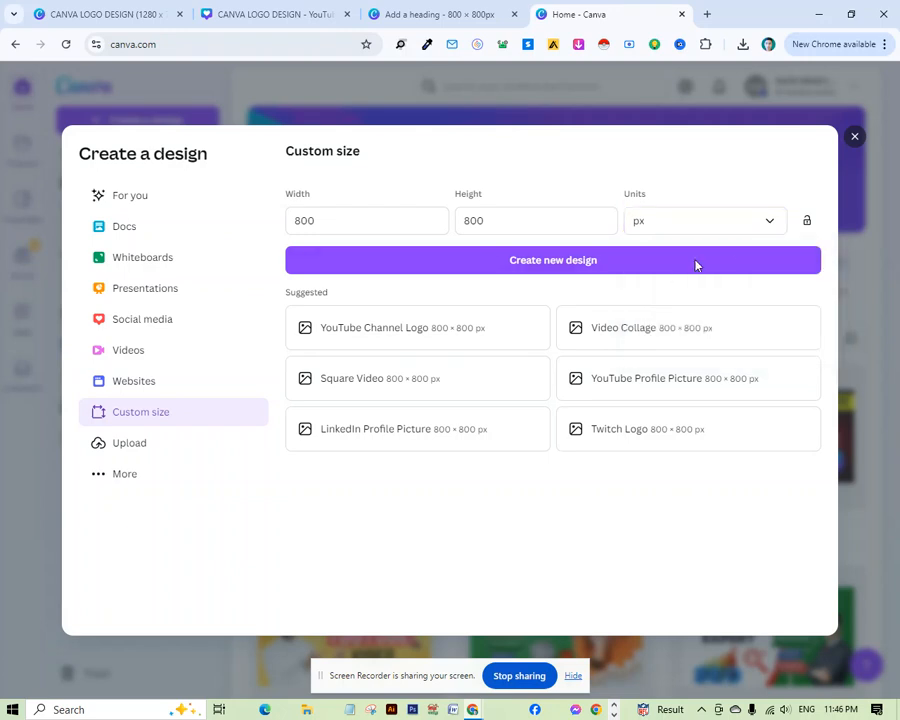
click(747, 227)
click(671, 290)
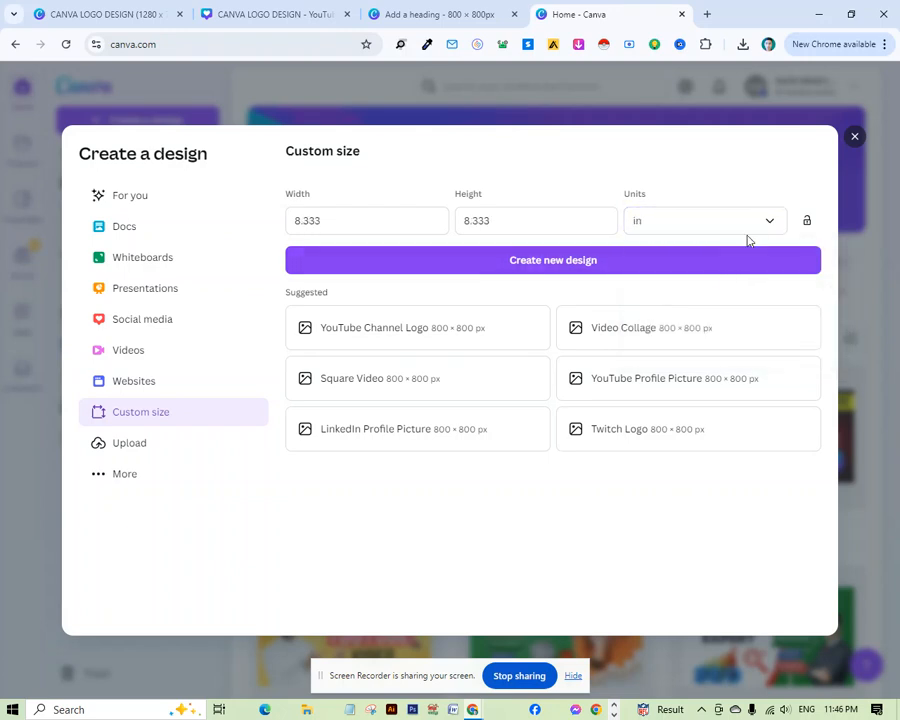
click(758, 226)
click(672, 268)
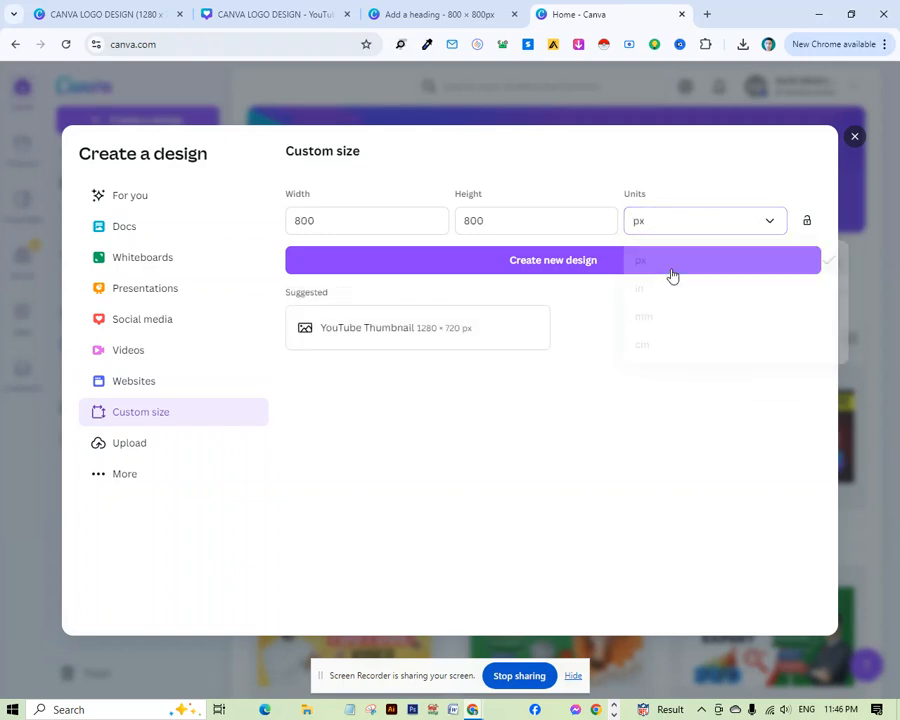
click(573, 267)
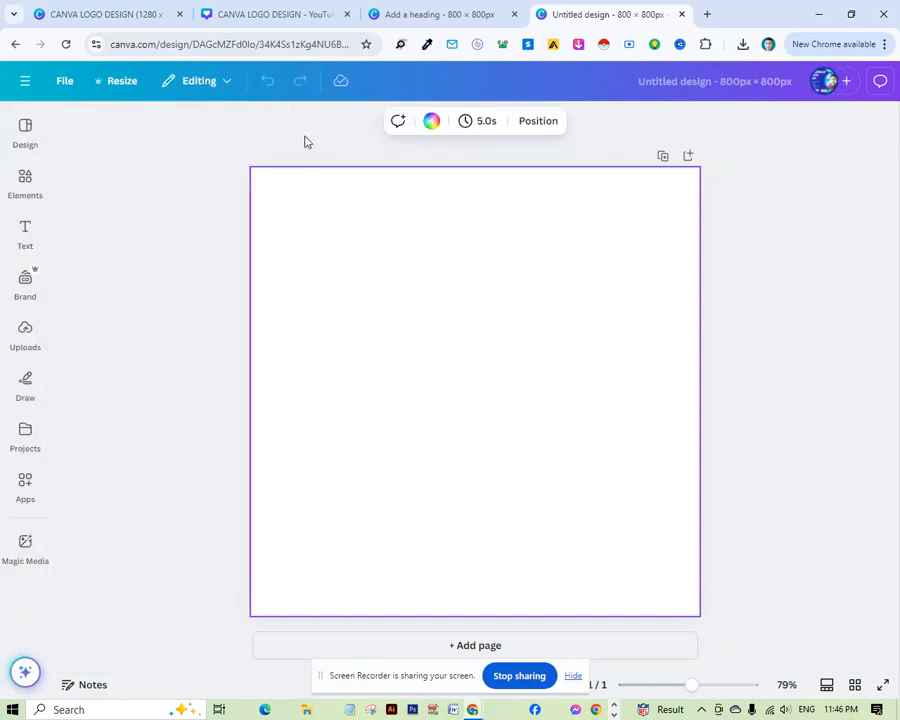
Fill the page background with the solid green colour.
click(430, 121)
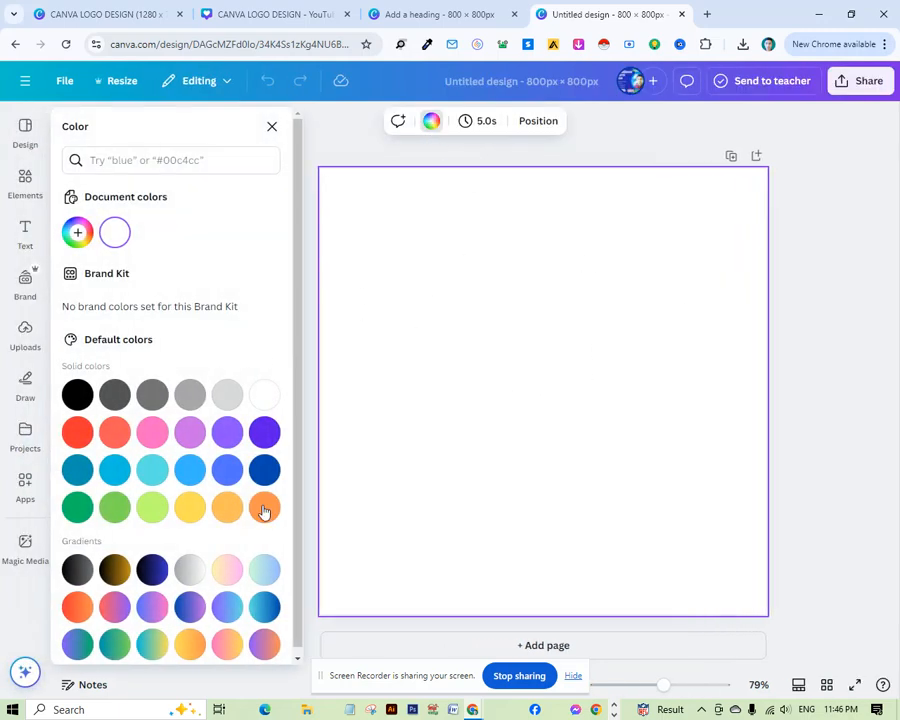
click(77, 507)
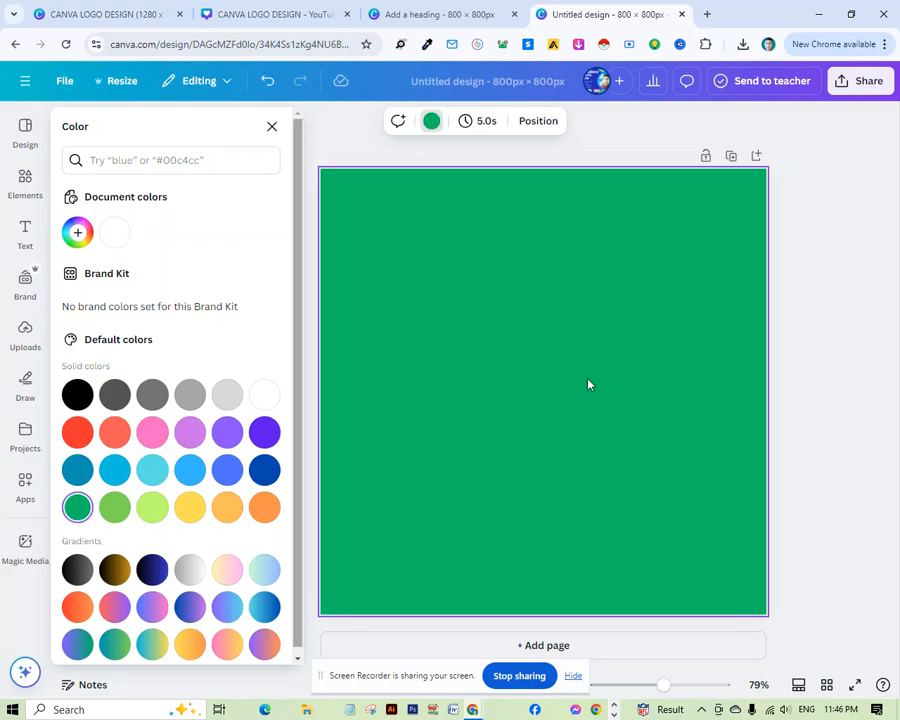
click(797, 289)
Search the elements for Circle and place the black circle outline graphic on the page.
click(25, 180)
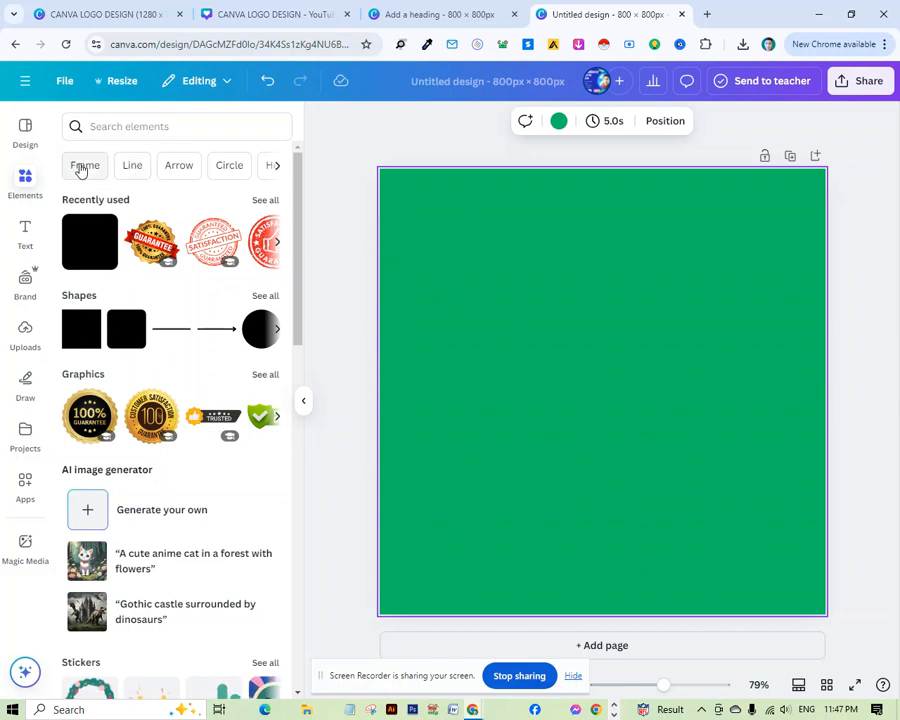
click(236, 168)
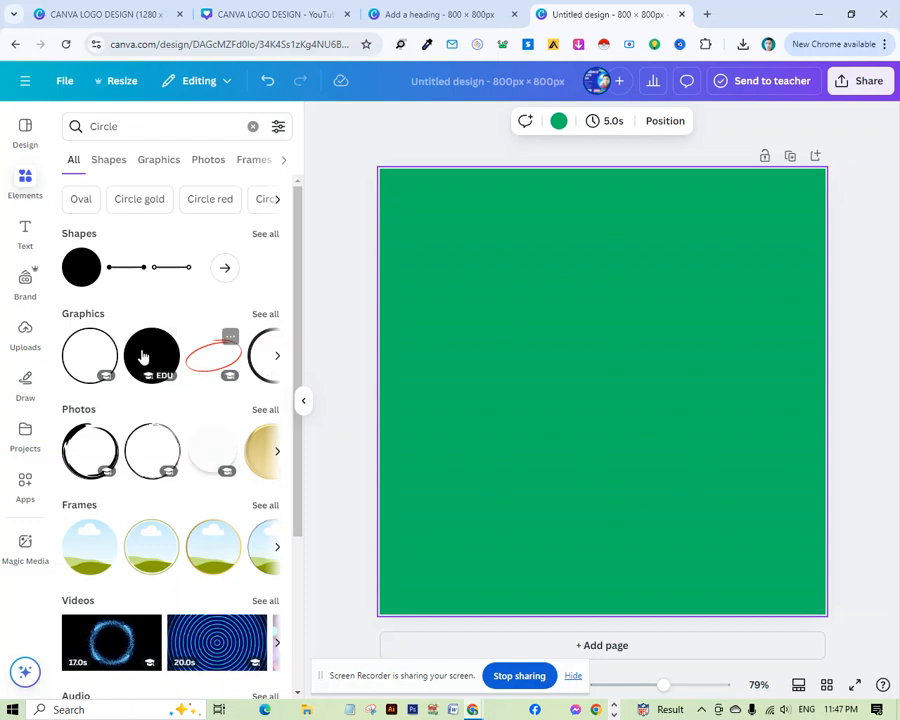
drag(84, 347, 563, 377)
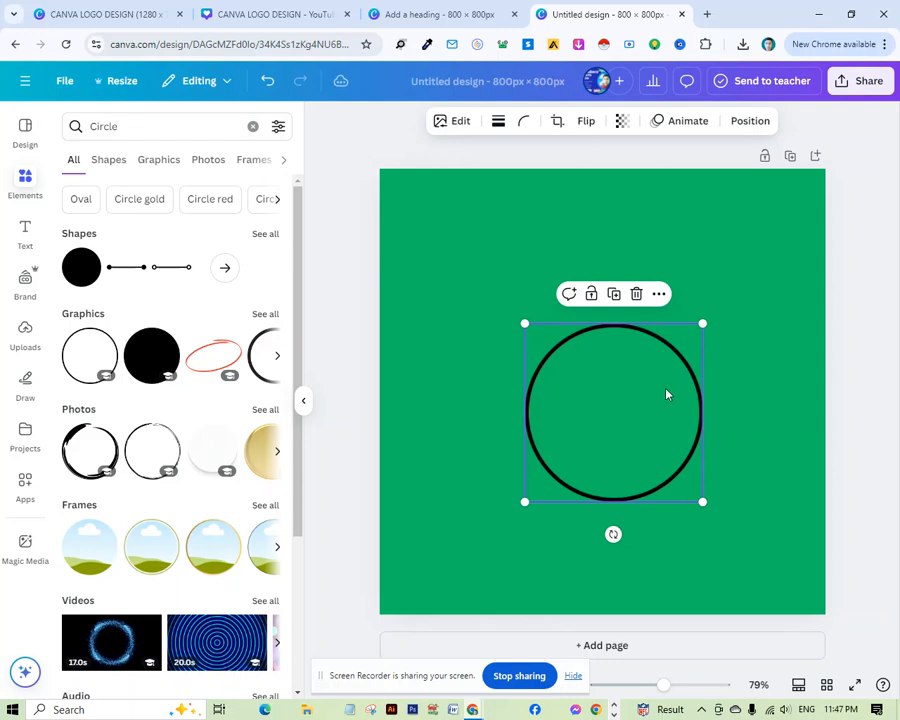
Enlarge the circle outline to nearly fill the page and centre it.
drag(516, 321, 356, 232)
drag(703, 501, 780, 587)
mouse_move(574, 430)
mouse_down()
mouse_move(592, 434)
mouse_move(585, 420)
mouse_move(586, 428)
mouse_up()
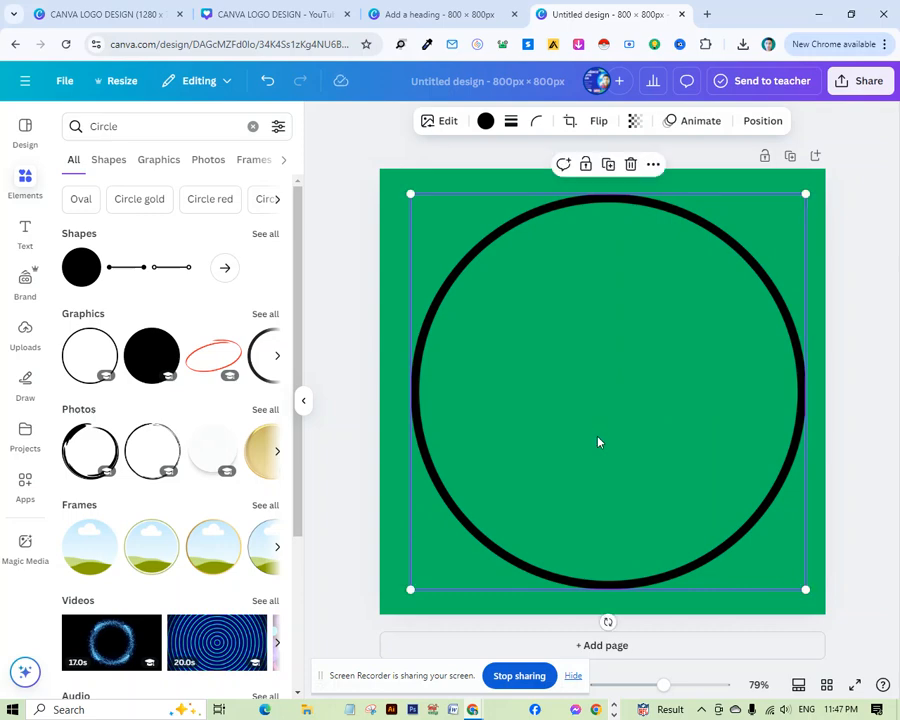
click(864, 327)
mouse_move(626, 407)
mouse_down()
mouse_move(624, 395)
mouse_move(621, 402)
mouse_up()
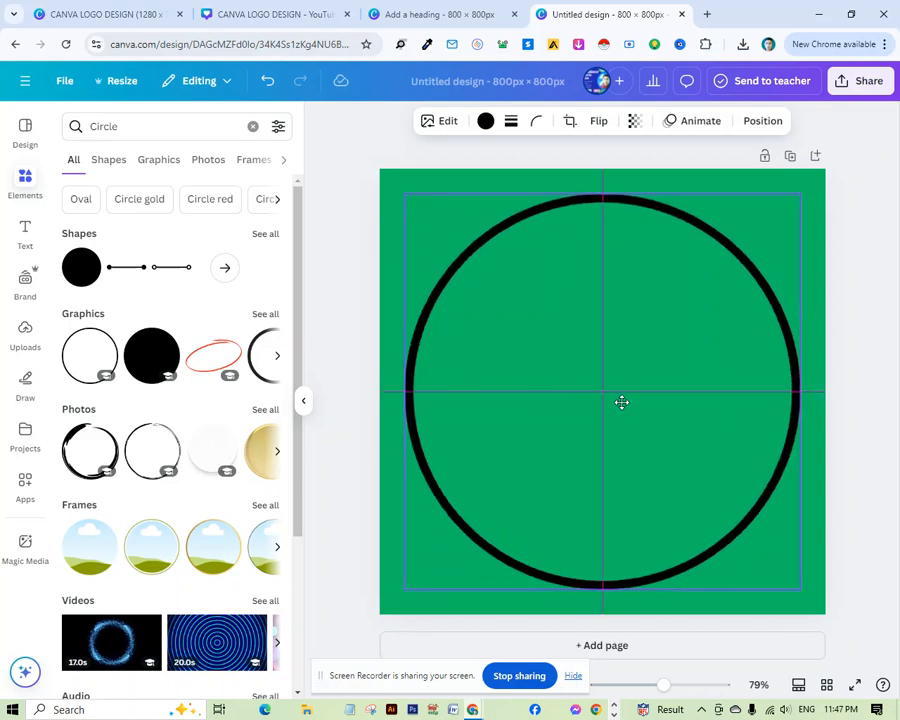
drag(621, 402, 636, 405)
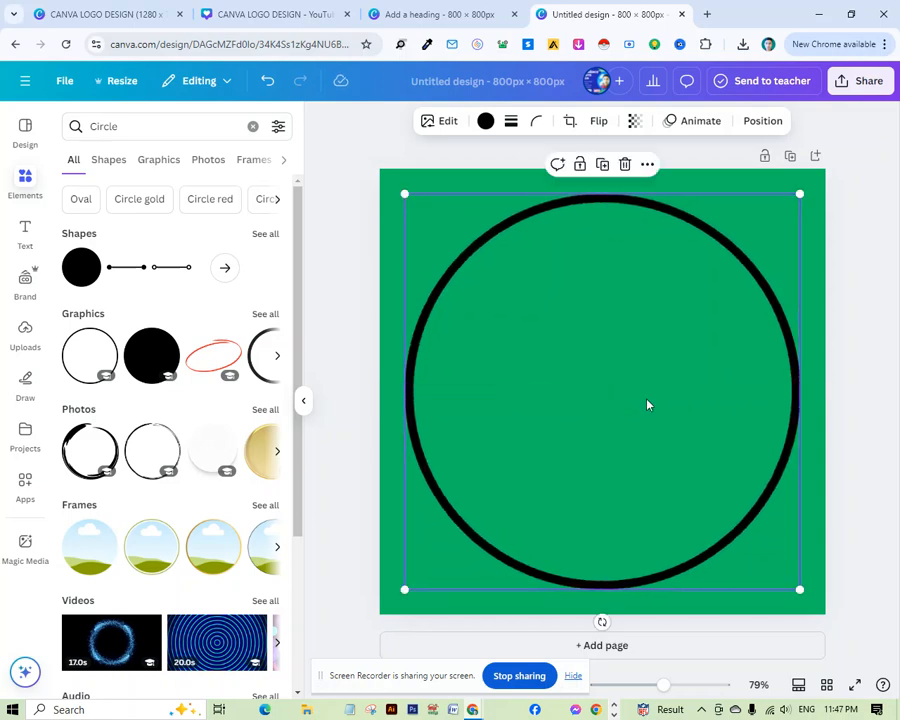
Change the circle outline's colour to red.
click(485, 121)
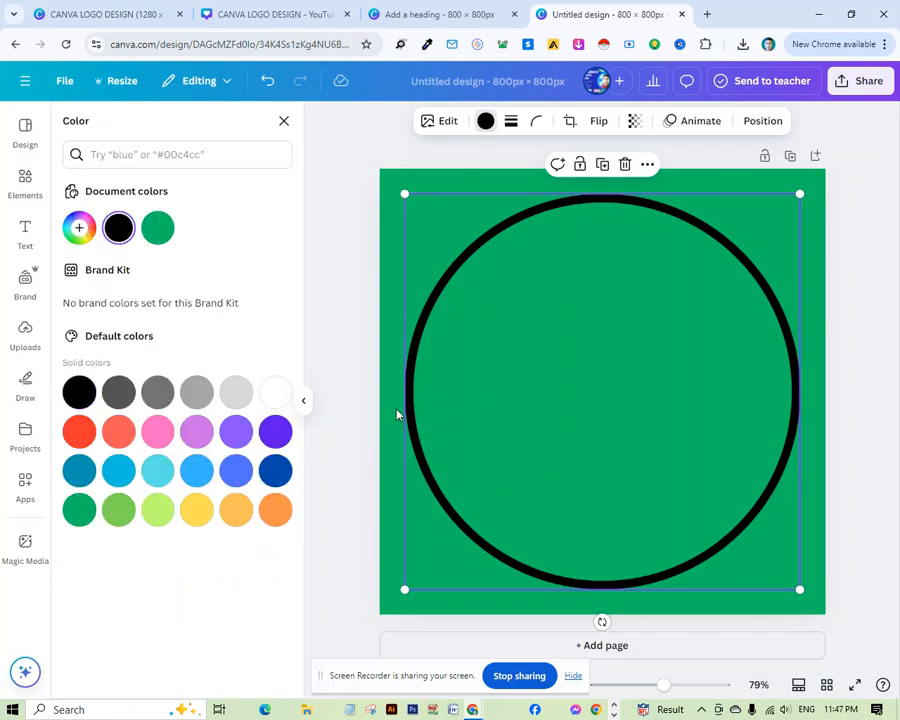
click(79, 432)
click(858, 350)
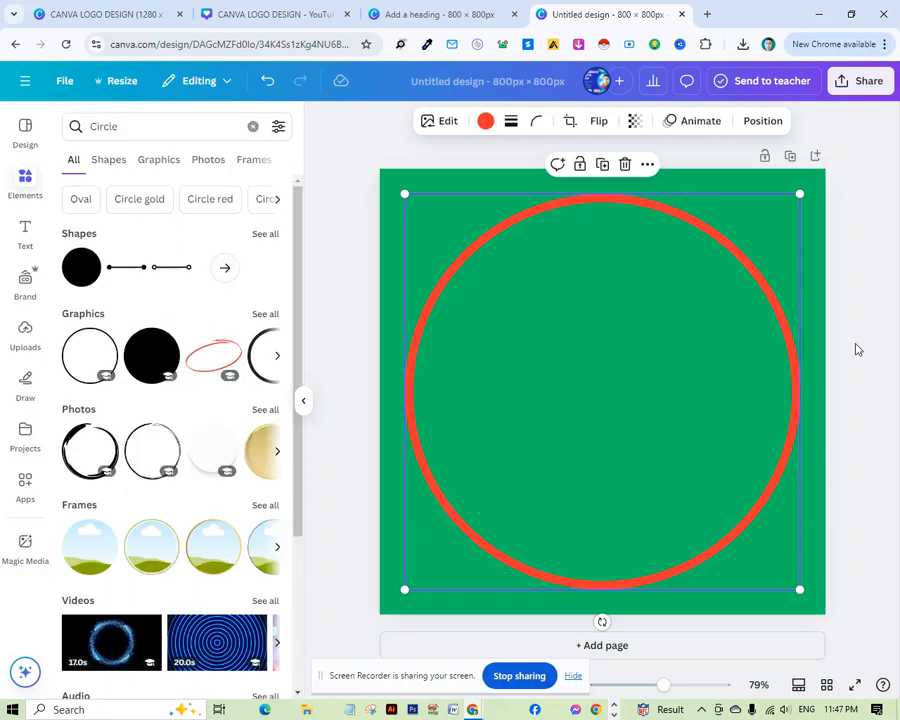
click(340, 392)
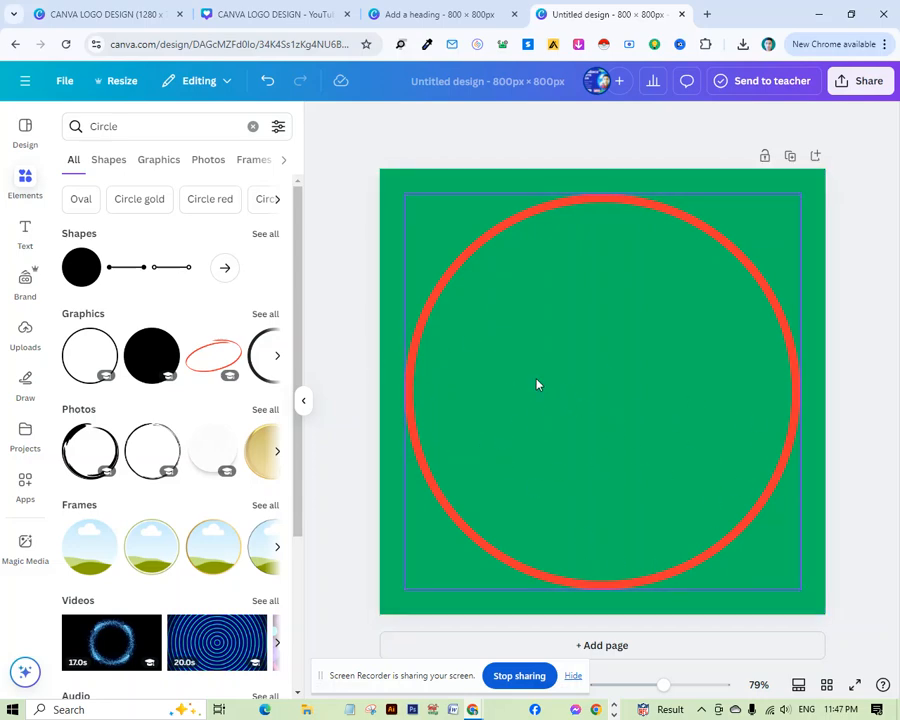
Add a heading text box and replace its text with the letter B.
click(27, 236)
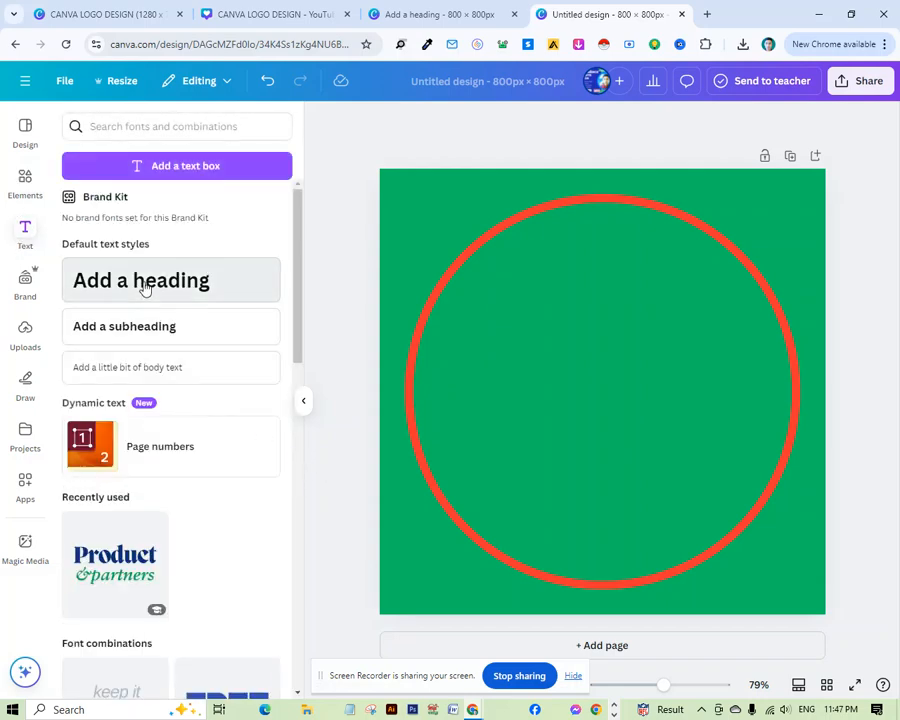
click(143, 283)
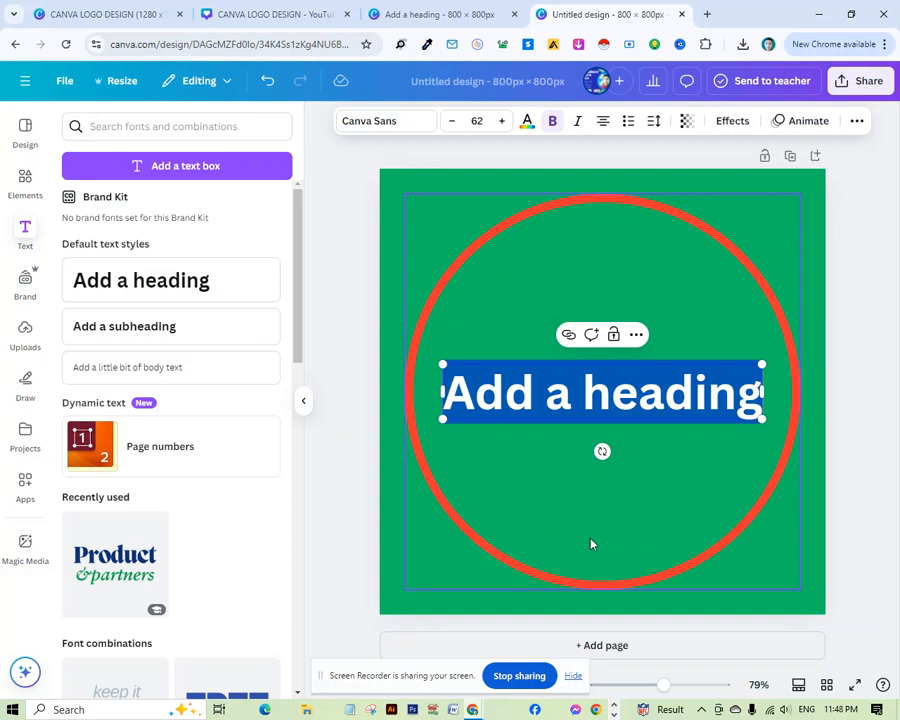
text(B)
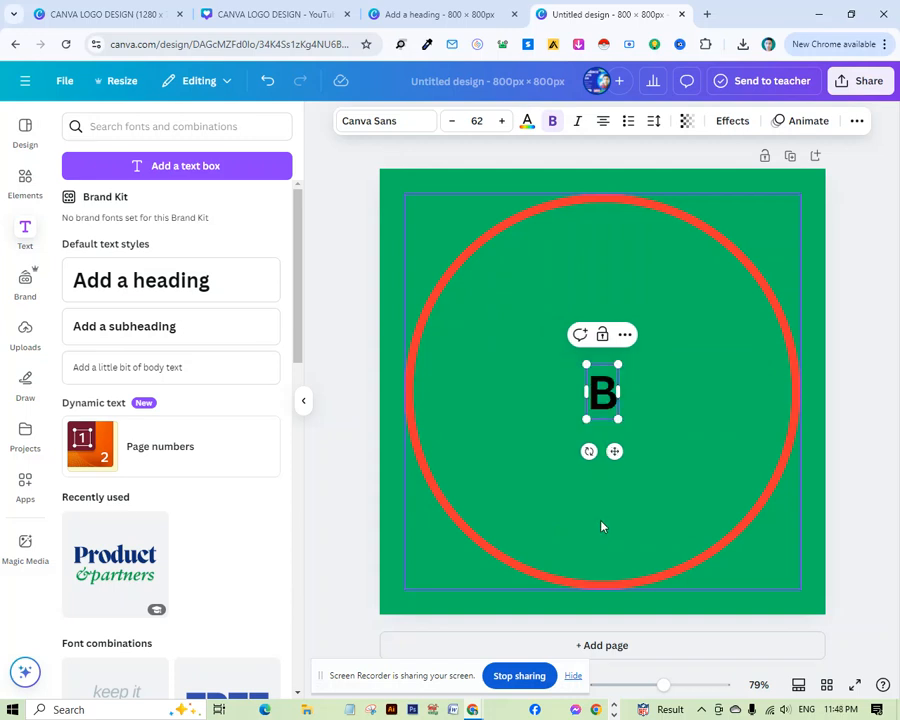
Enlarge the B to about font size 300 and move it into the left half of the circle.
click(703, 432)
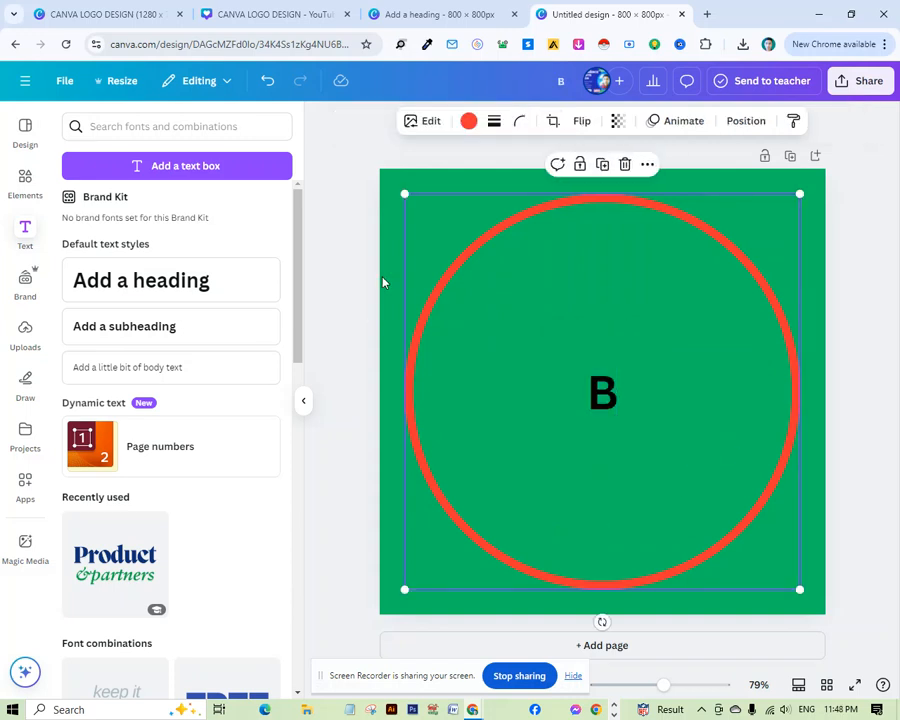
click(602, 405)
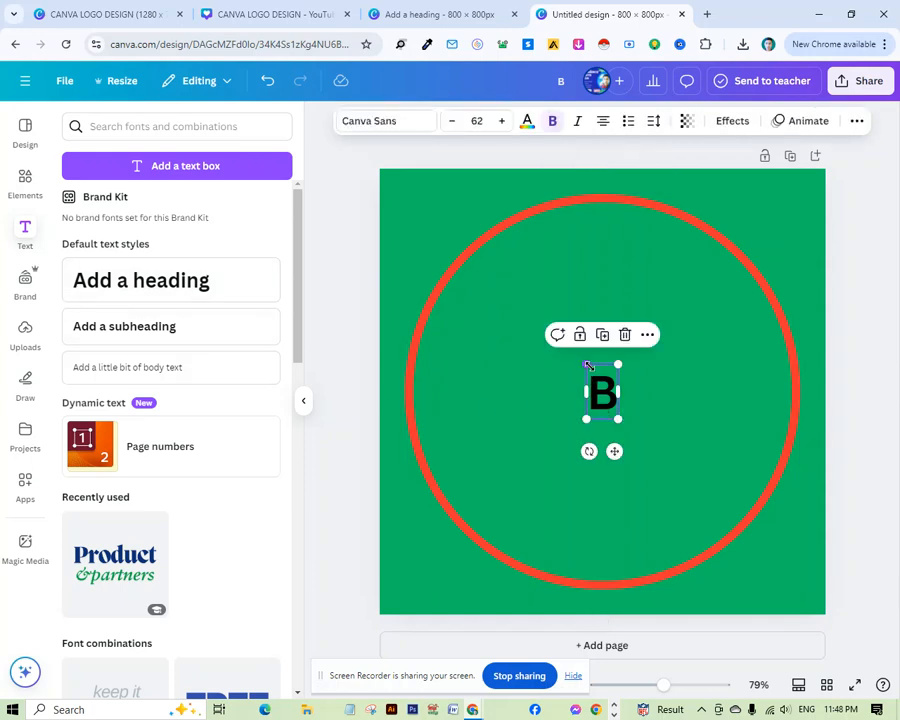
drag(588, 366, 549, 382)
drag(597, 454, 633, 512)
drag(564, 452, 539, 413)
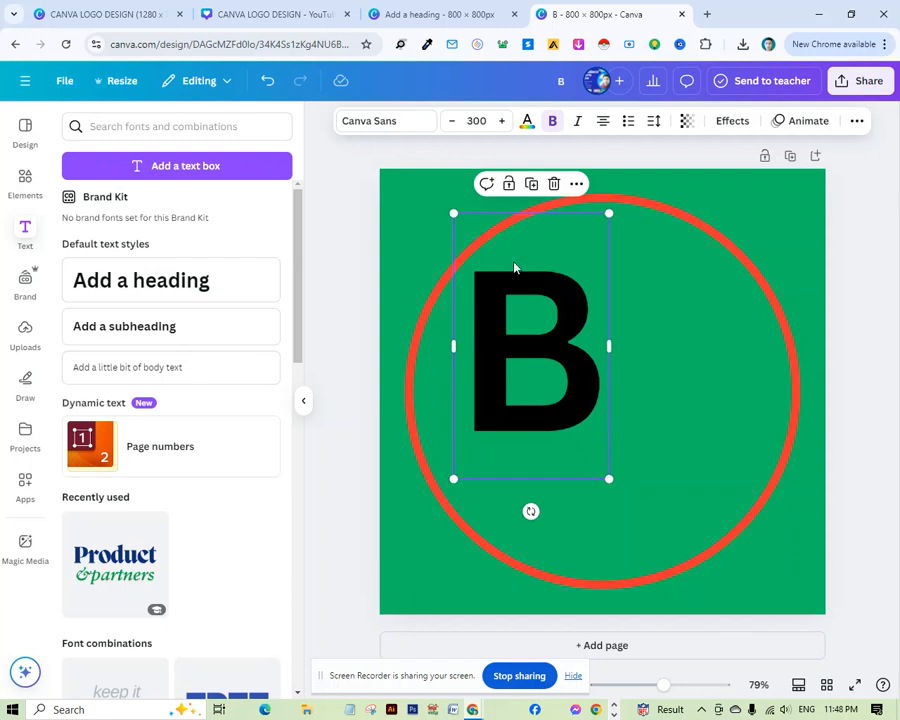
Duplicate the B, move the copy to the right and change its letter to K.
click(532, 188)
drag(526, 354, 645, 347)
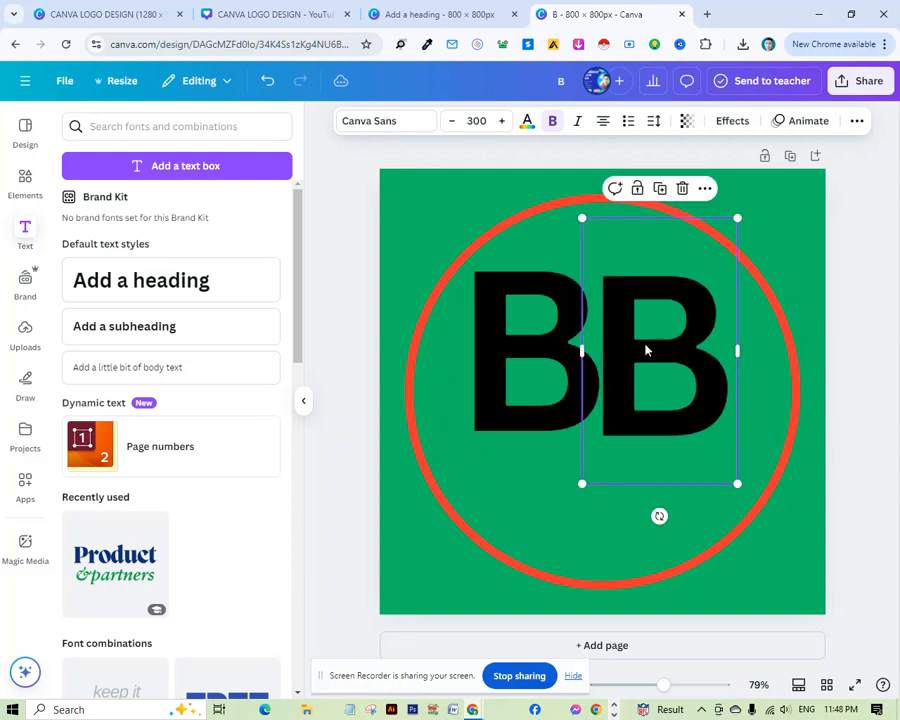
double_click(646, 345)
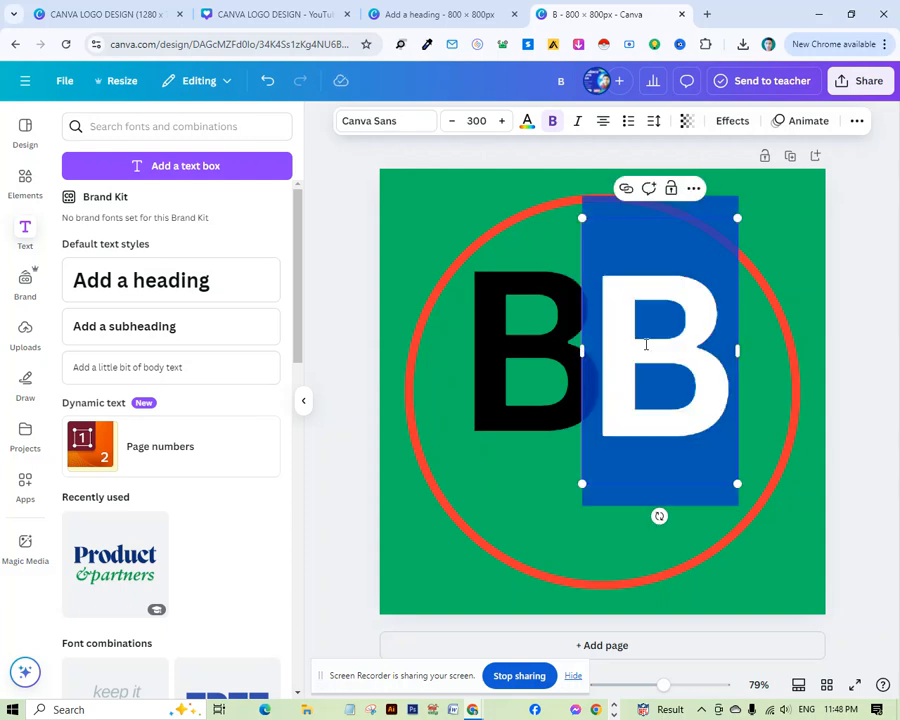
text(K)
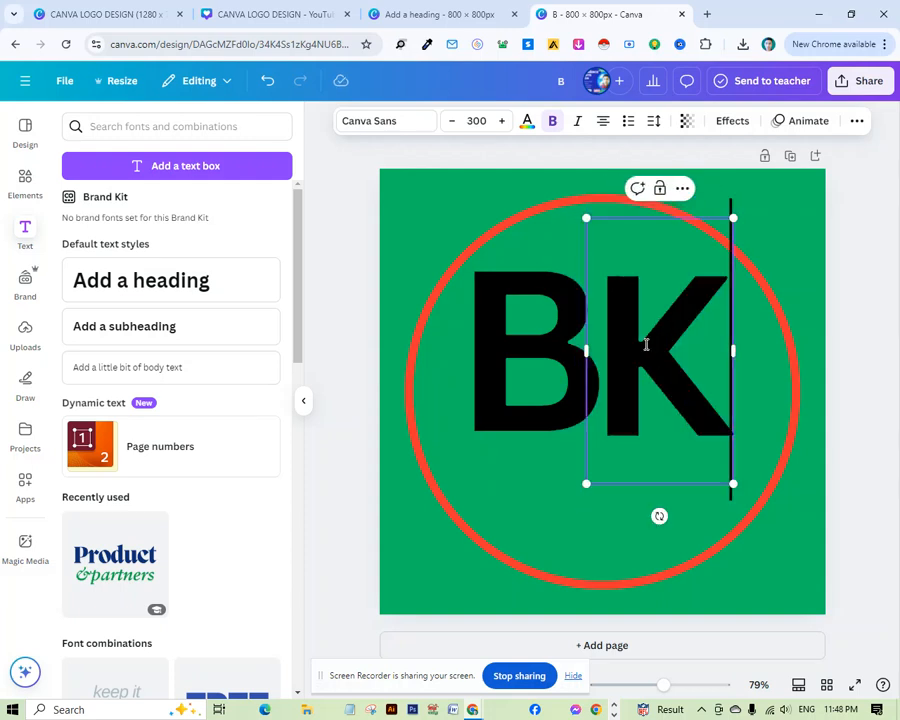
click(866, 360)
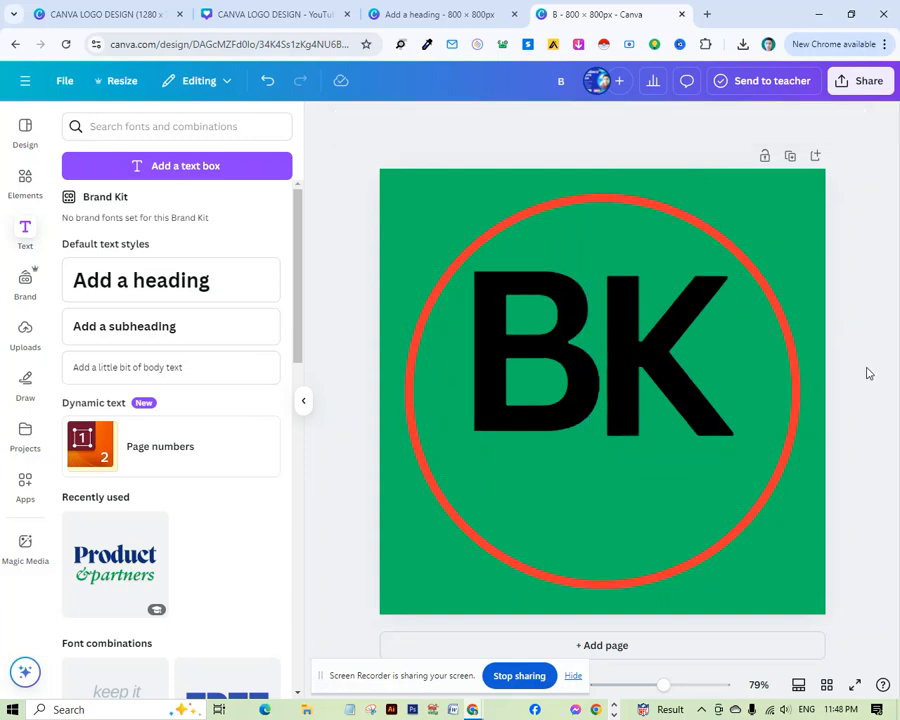
mouse_move(651, 398)
mouse_down()
mouse_move(646, 378)
mouse_move(648, 385)
mouse_up()
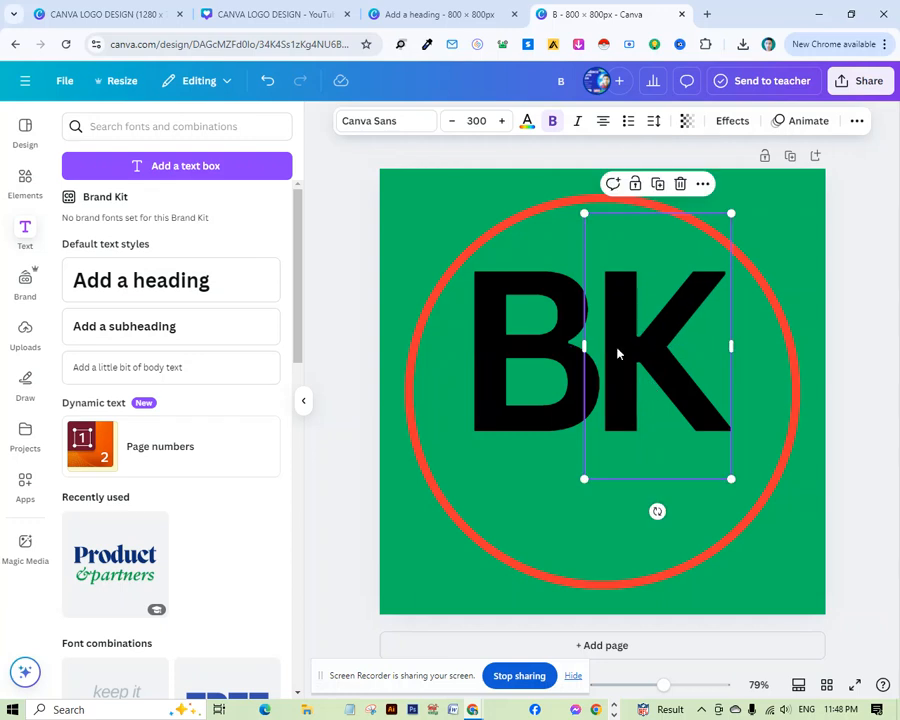
Enlarge the B to font size 330 by dragging its corner.
click(508, 342)
drag(453, 213, 421, 196)
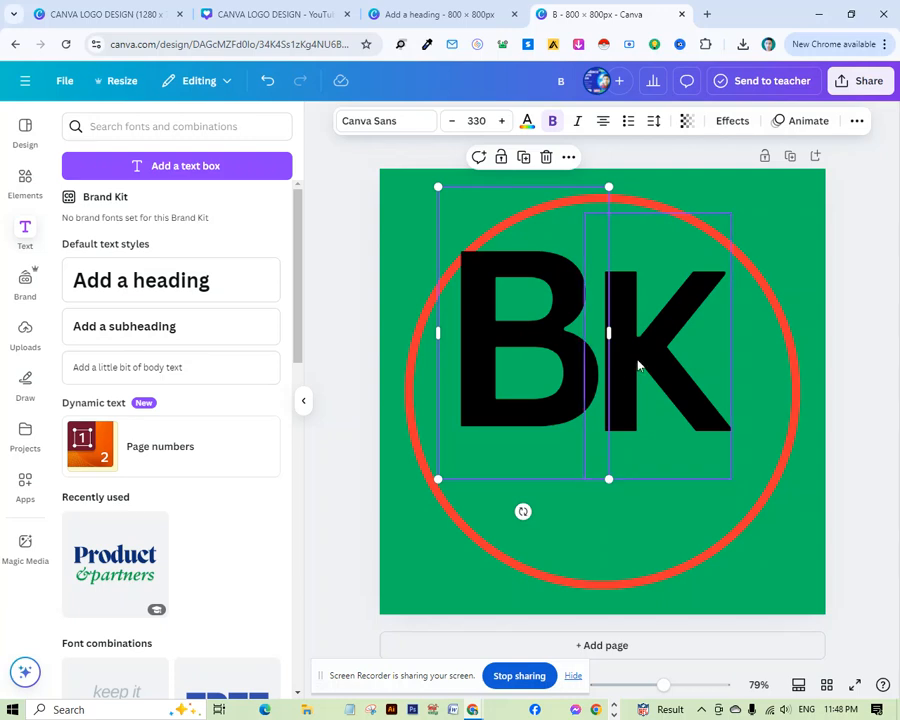
Delete the K letter and shift the B slightly to the right.
click(640, 362)
click(680, 188)
drag(510, 348, 528, 352)
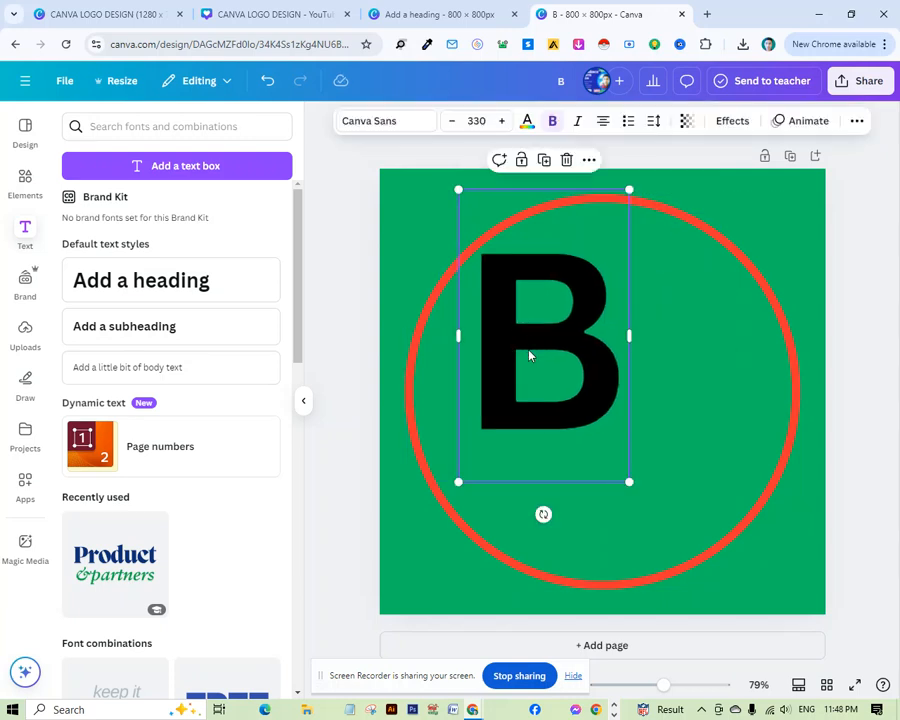
Duplicate the B once more, move the copy to the right and change its letter to K.
double_click(556, 314)
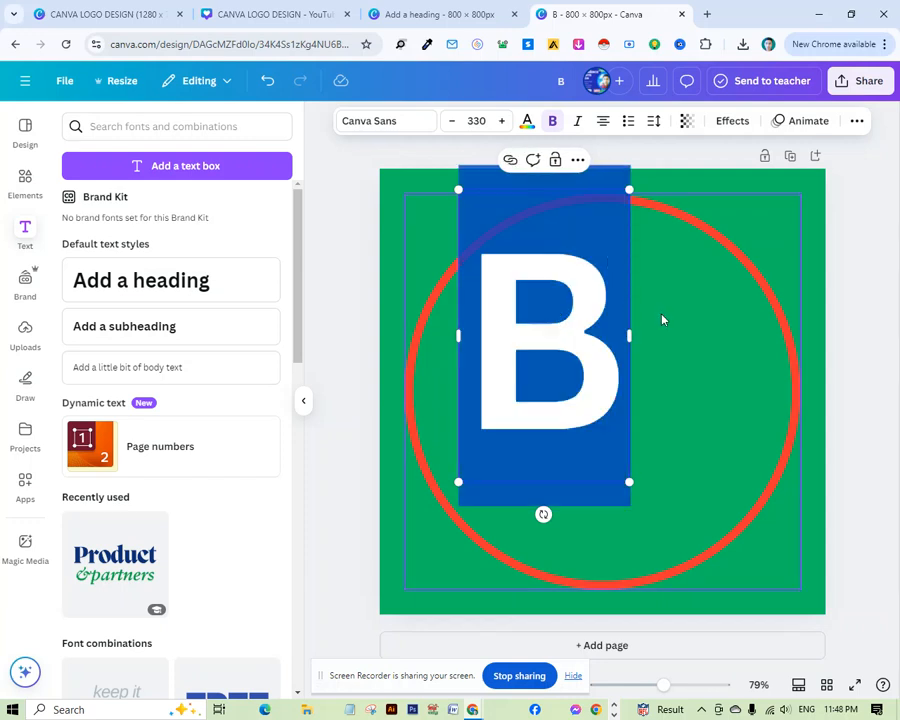
click(658, 314)
click(615, 277)
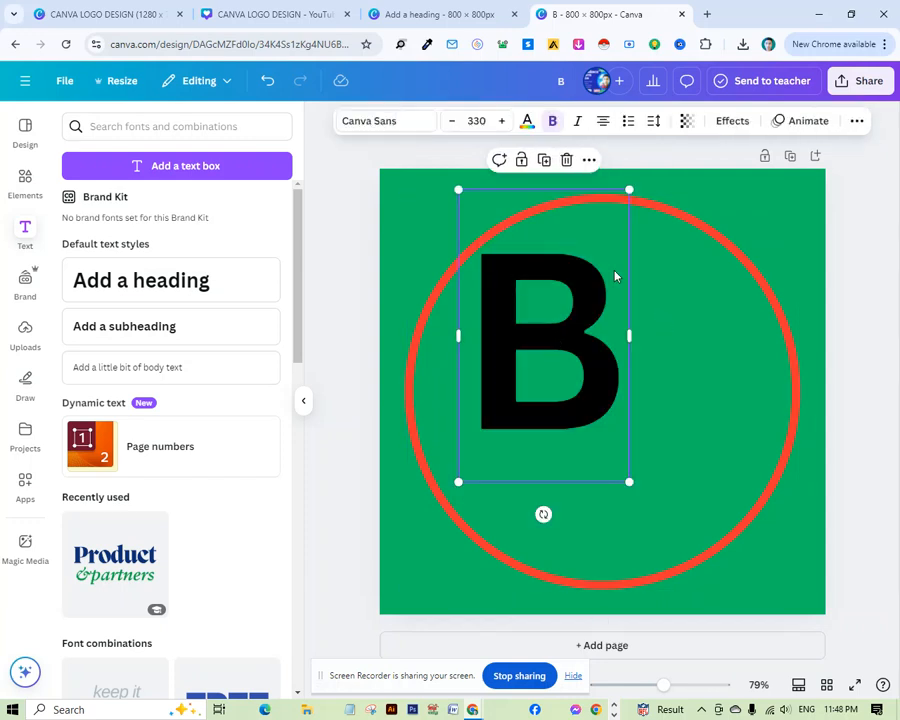
click(543, 160)
drag(510, 328, 640, 333)
double_click(641, 339)
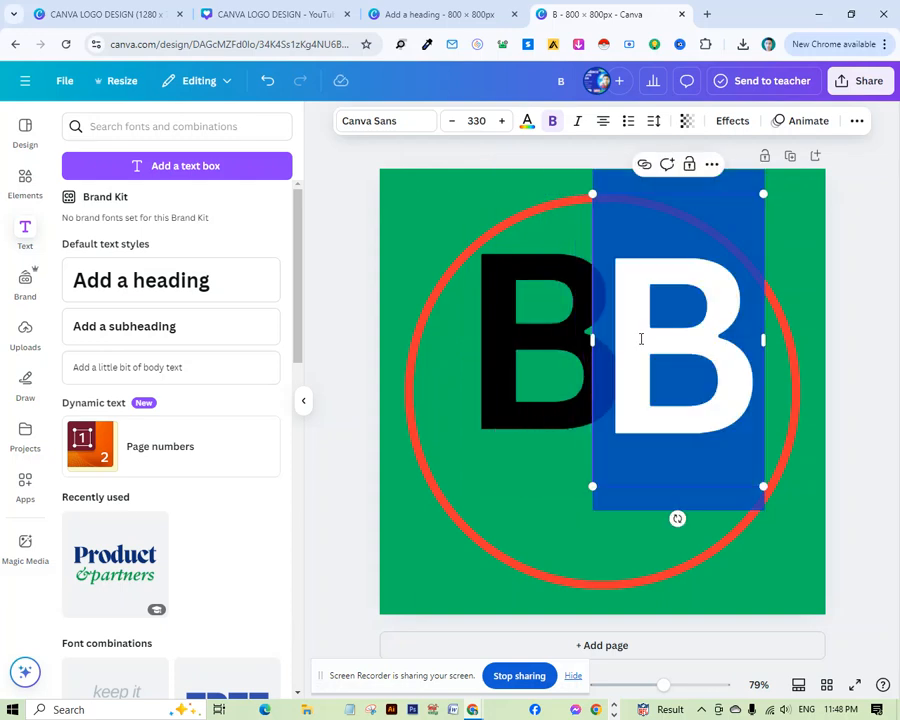
text(K)
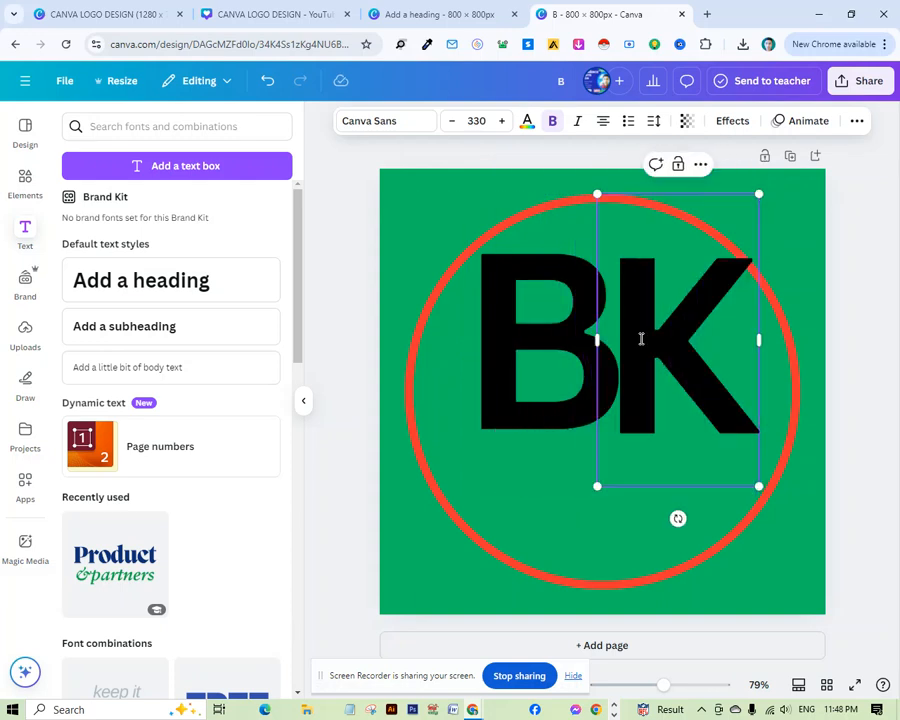
click(886, 305)
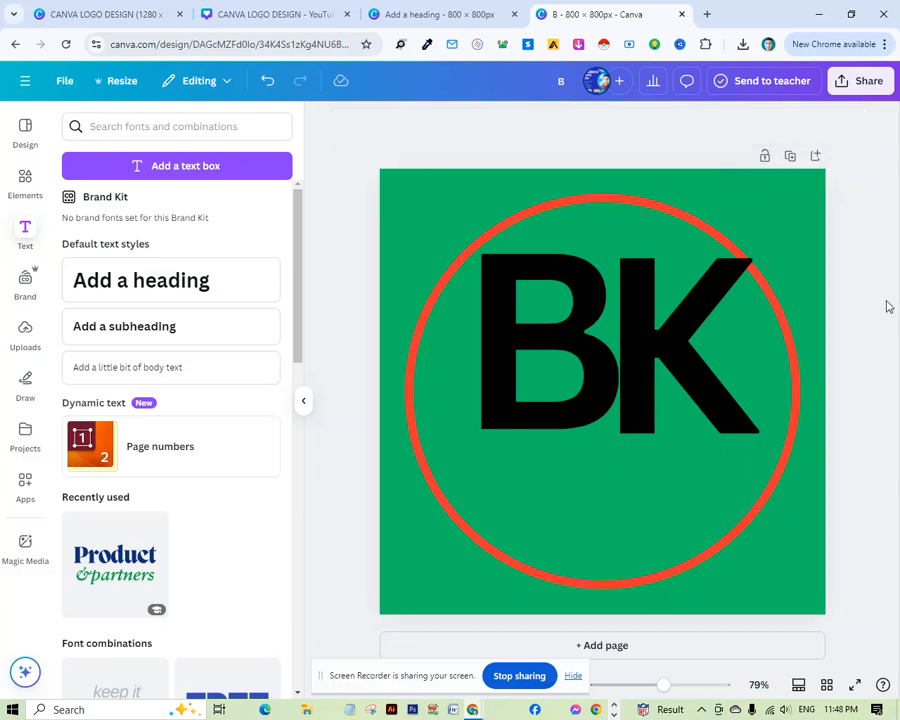
Reposition the B and K so the two letters sit snugly together inside the circle.
click(559, 375)
drag(559, 375, 548, 376)
drag(716, 386, 710, 382)
click(536, 402)
drag(536, 402, 532, 404)
mouse_move(723, 396)
mouse_down()
mouse_move(713, 405)
mouse_move(716, 397)
mouse_up()
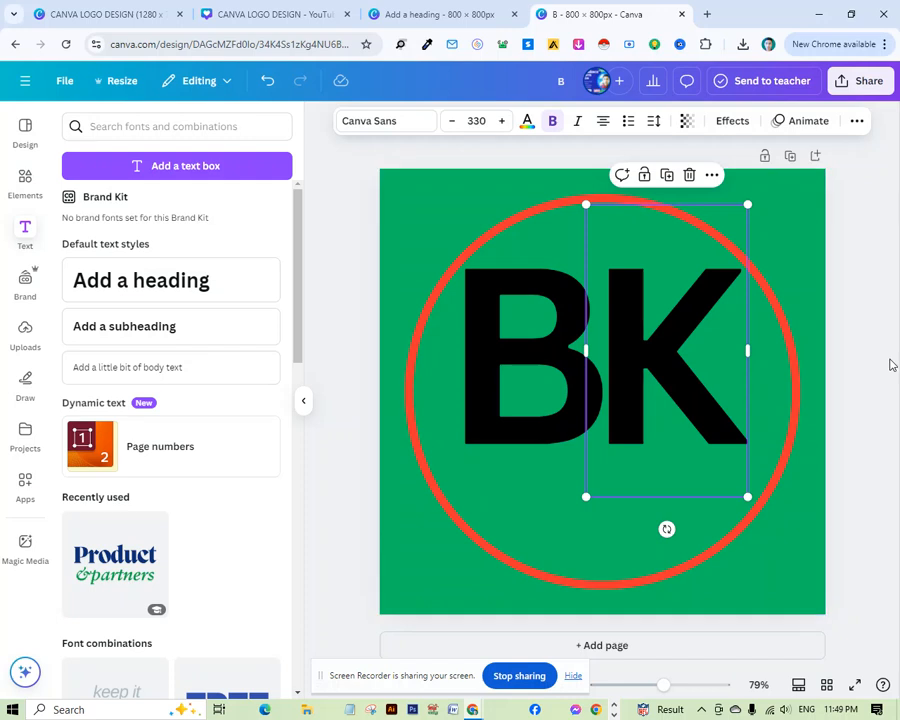
click(876, 363)
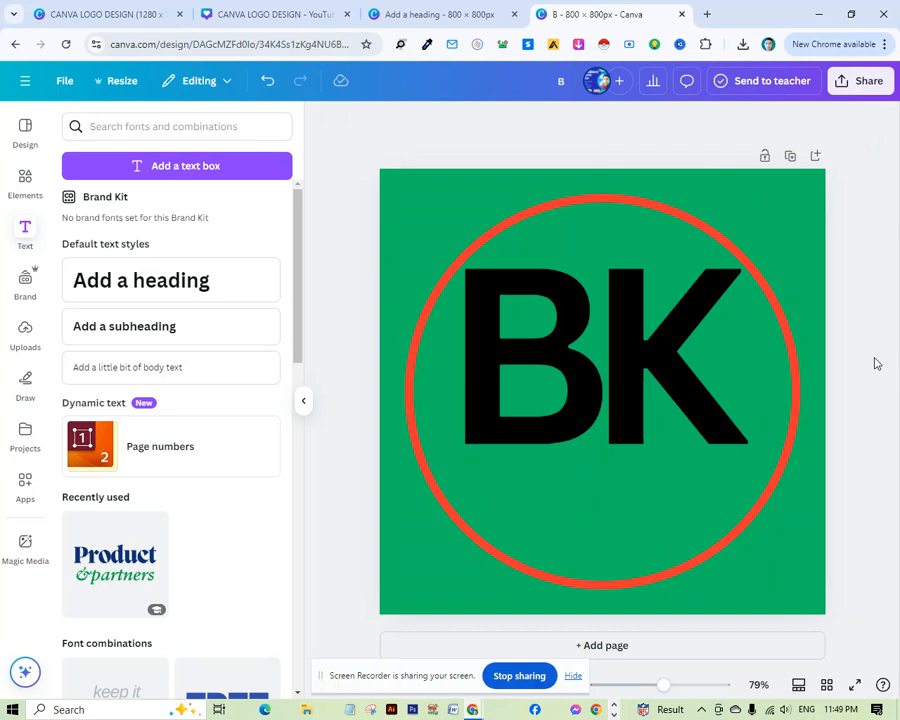
Insert a square shape from the Elements shapes library.
click(23, 190)
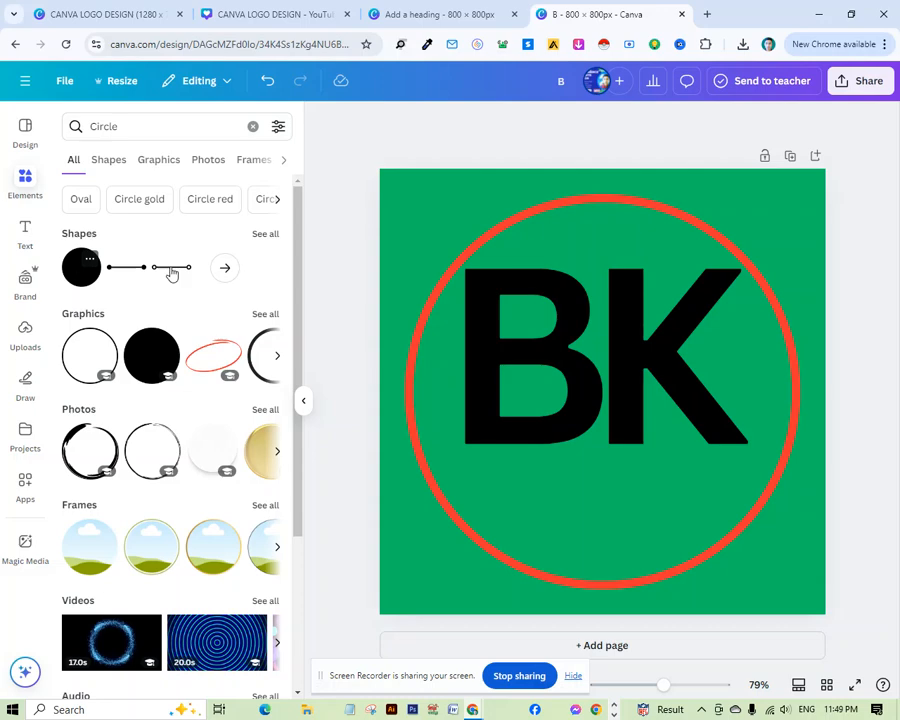
click(265, 234)
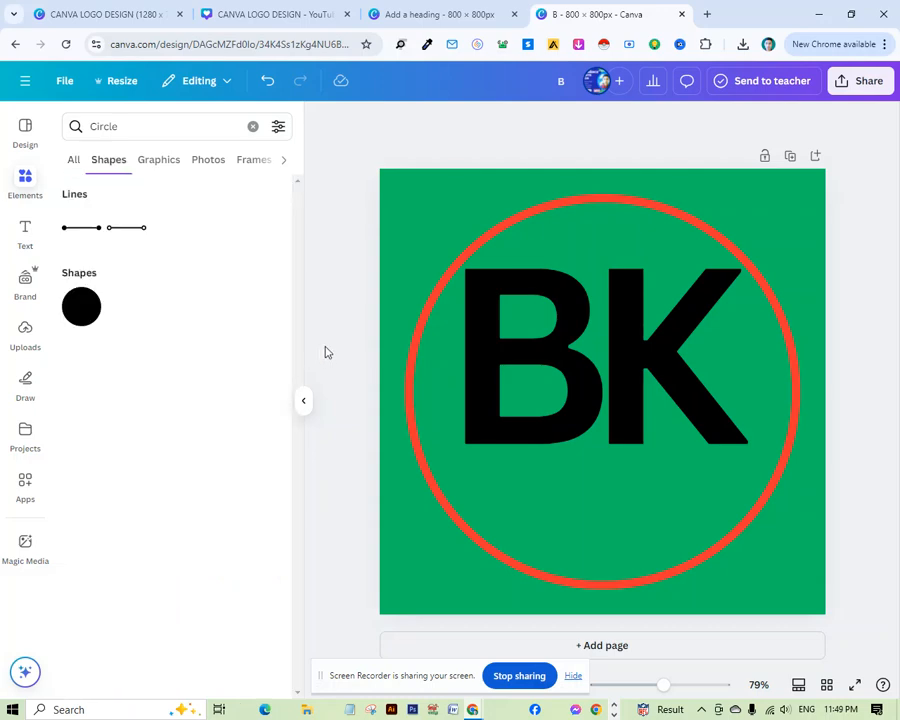
click(253, 127)
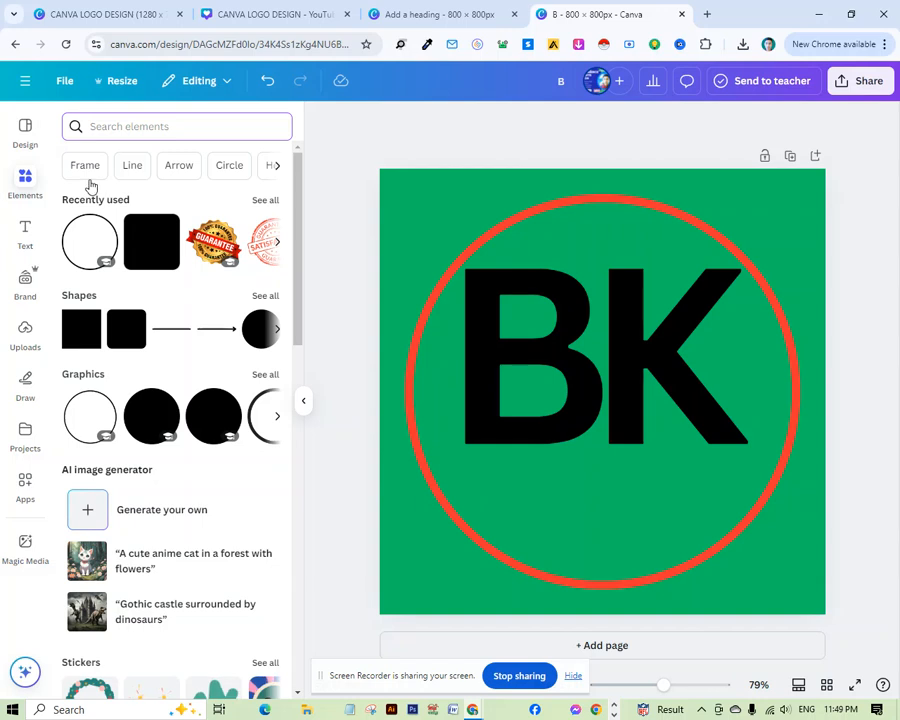
click(278, 170)
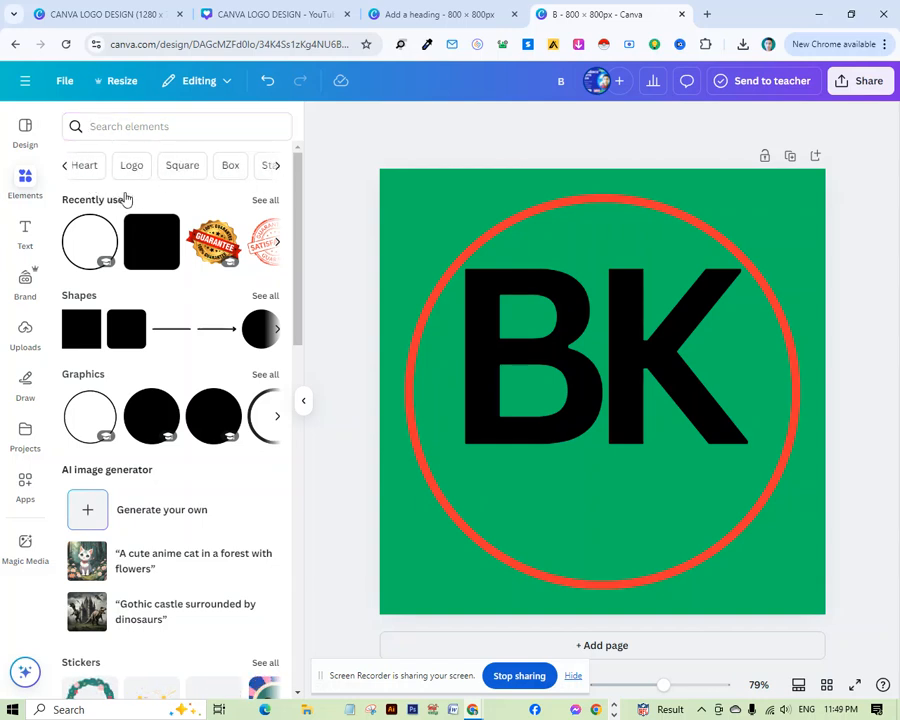
click(266, 298)
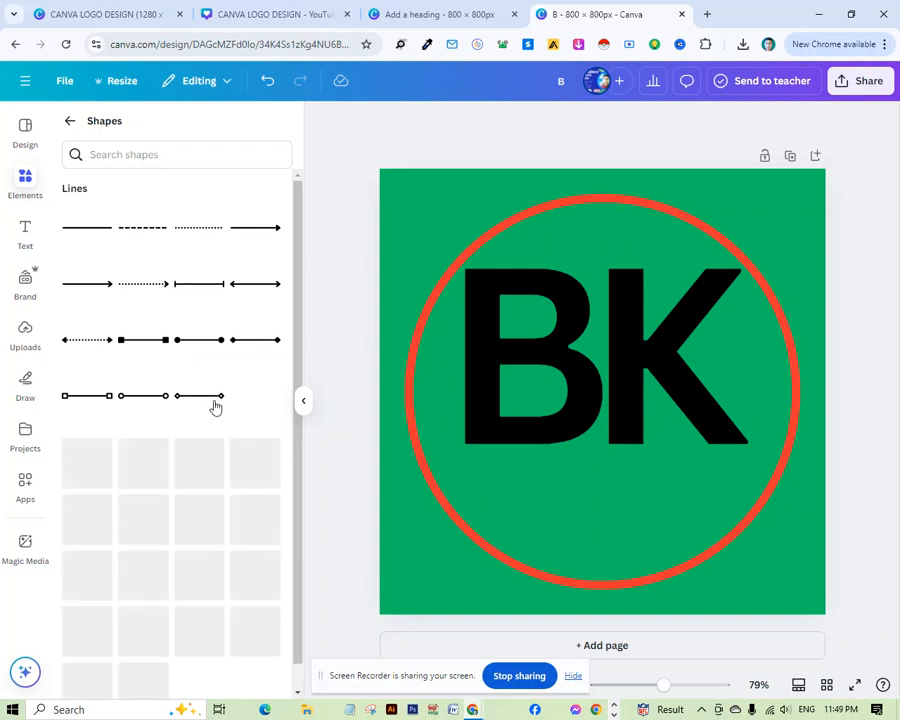
scroll(216, 412, down, 2)
scroll(228, 422, down, 2)
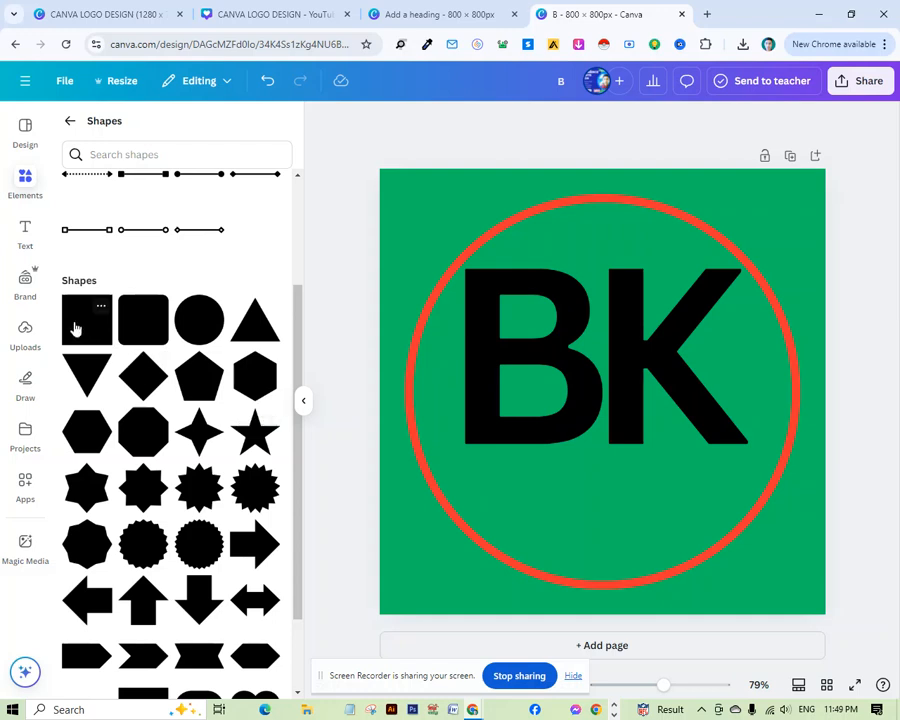
click(75, 333)
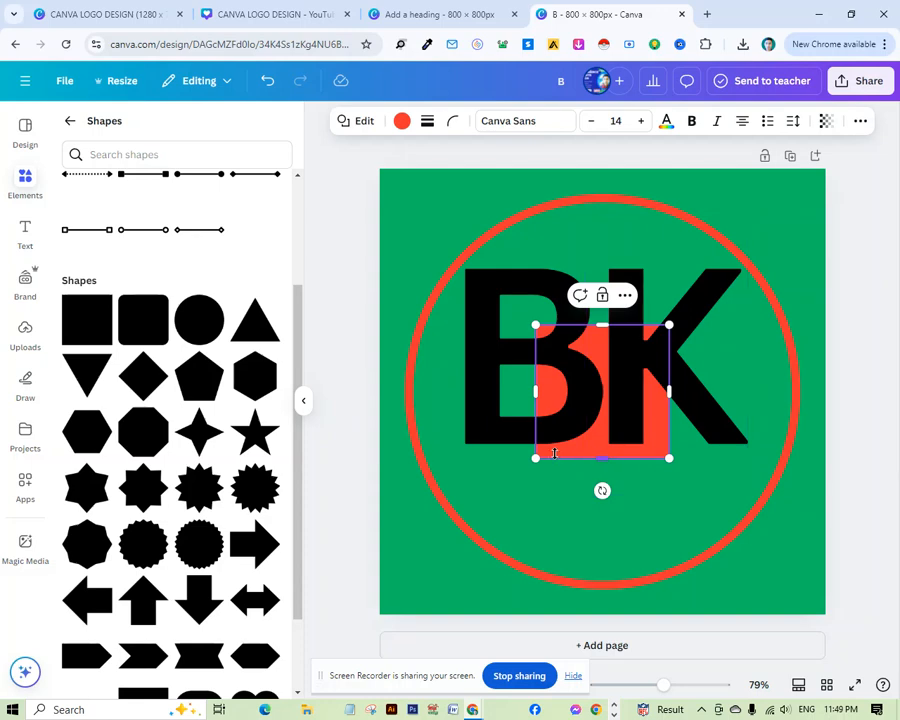
Move the square below the letters and flatten it into a thin bar.
drag(568, 454, 580, 566)
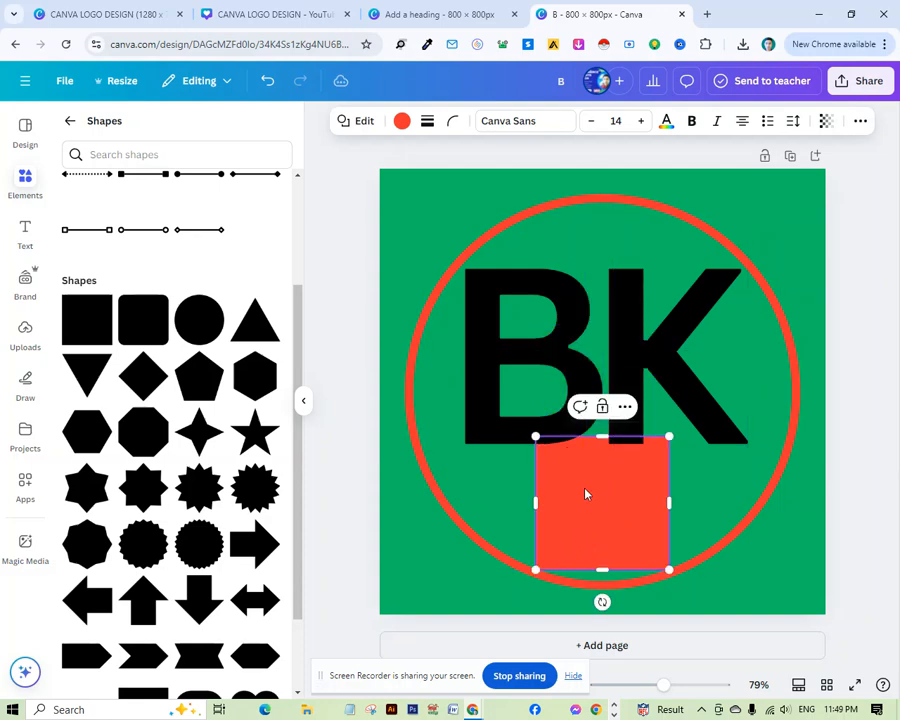
drag(598, 436, 598, 494)
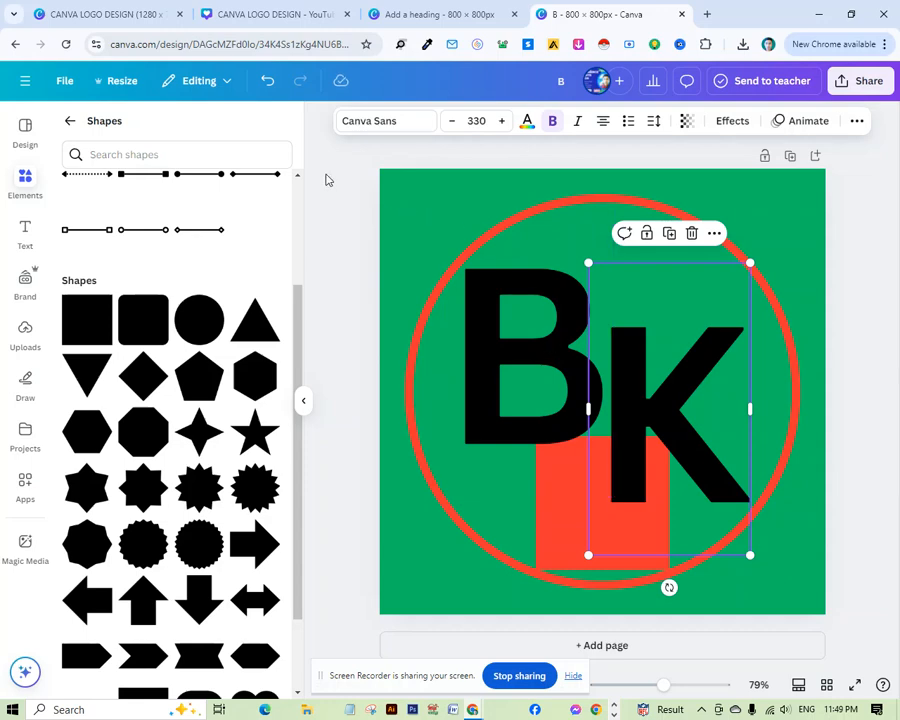
click(269, 83)
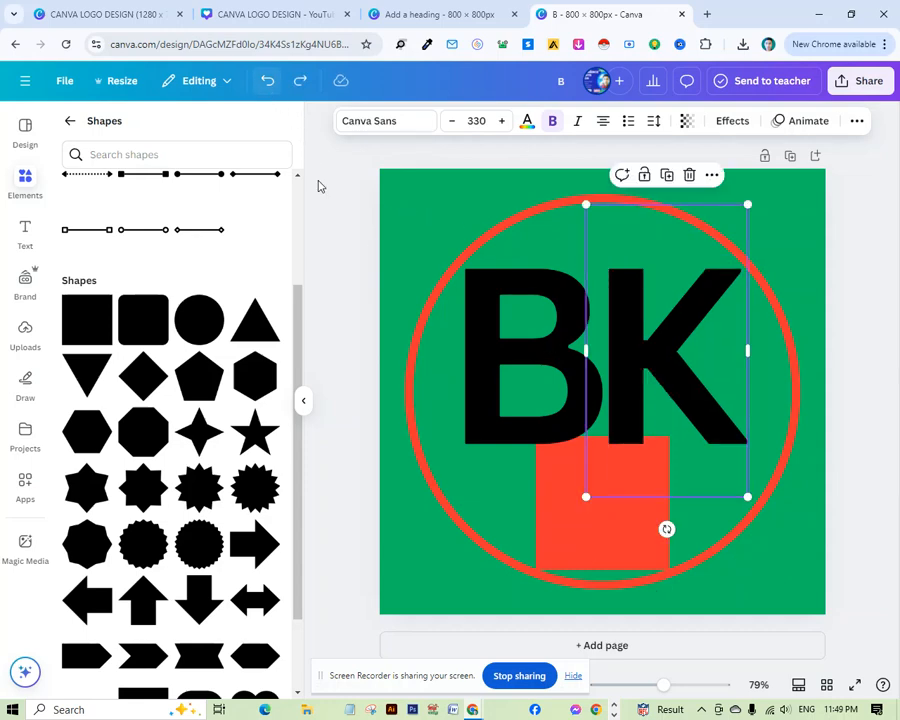
click(557, 537)
drag(556, 526, 580, 560)
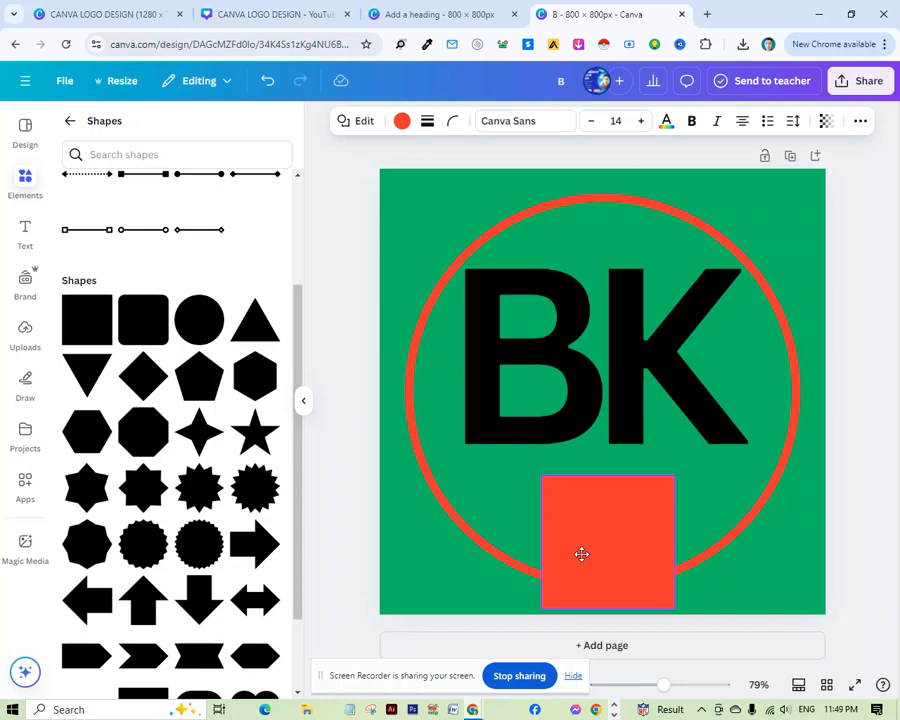
mouse_move(610, 478)
mouse_down()
mouse_move(614, 591)
mouse_move(614, 504)
mouse_move(598, 502)
mouse_move(602, 488)
mouse_move(612, 506)
mouse_move(608, 500)
mouse_up()
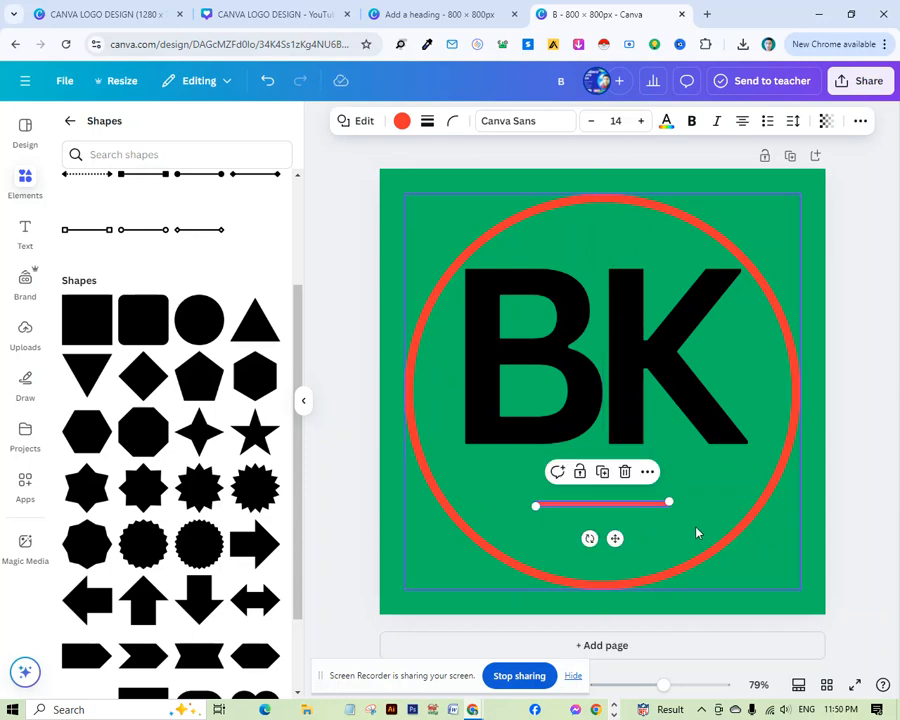
Stretch the thin bar and rotate it into a diagonal slash across the BK letters.
drag(666, 500, 828, 509)
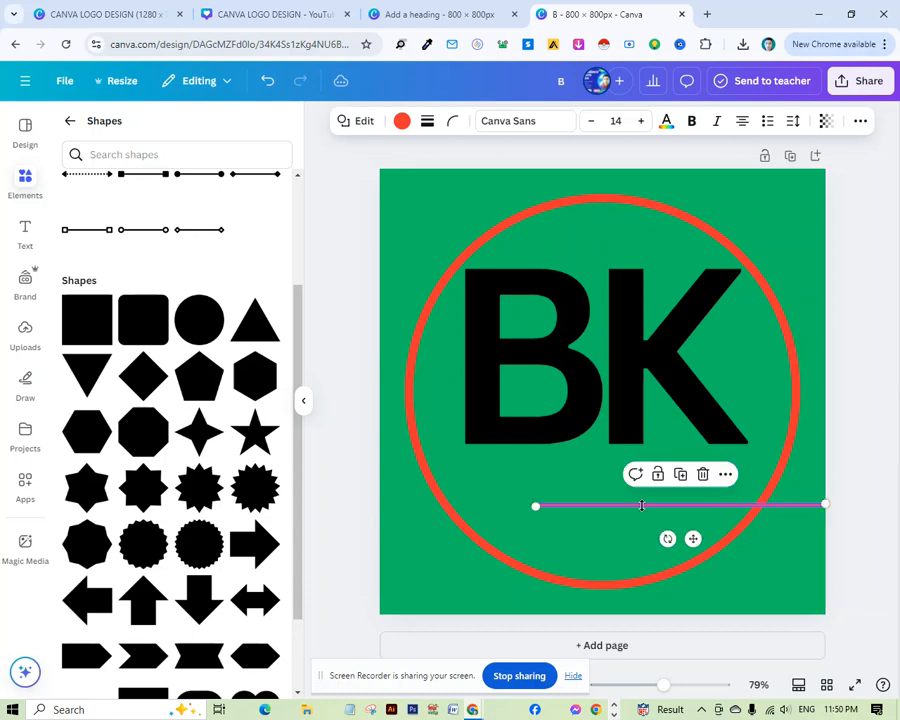
mouse_move(538, 505)
mouse_down()
mouse_move(531, 496)
mouse_move(530, 508)
mouse_up()
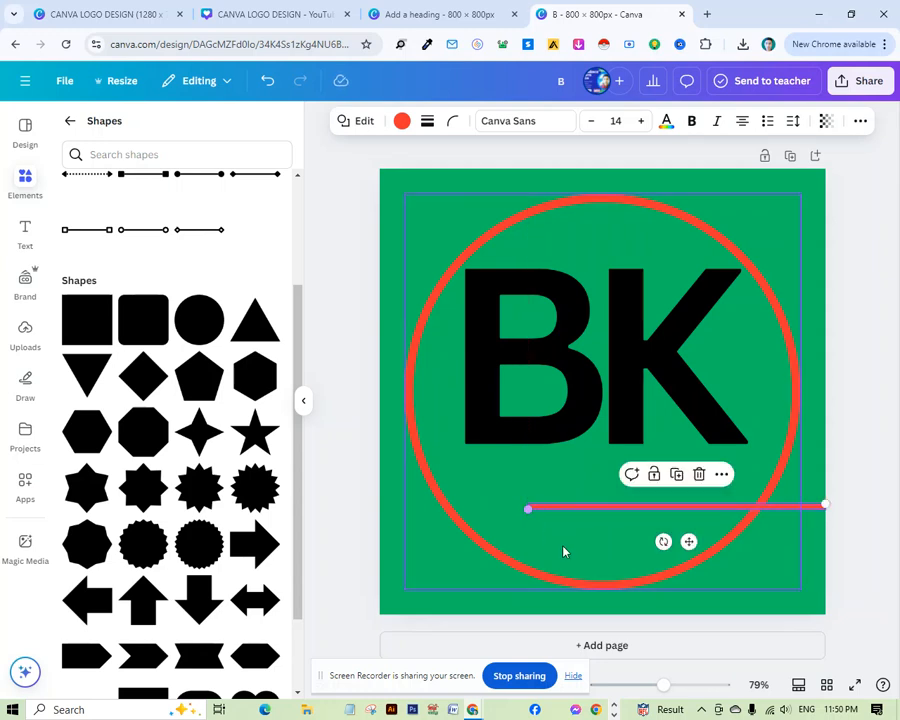
drag(663, 541, 690, 568)
drag(650, 518, 624, 531)
drag(548, 583, 532, 592)
drag(695, 536, 624, 397)
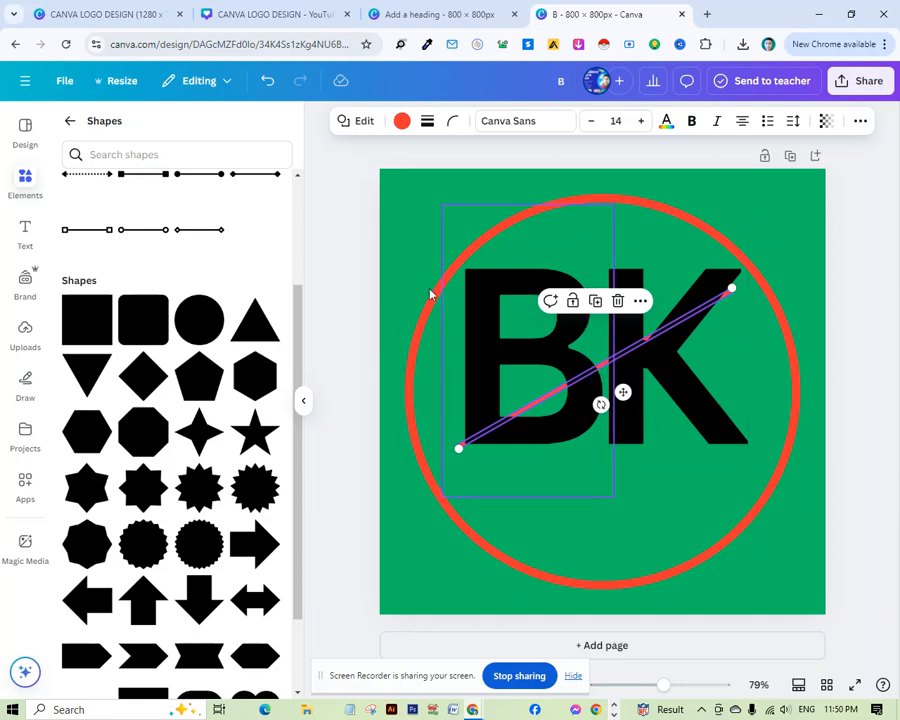
Recolour the diagonal slash green to match the background and bring it to the front.
click(401, 120)
click(200, 232)
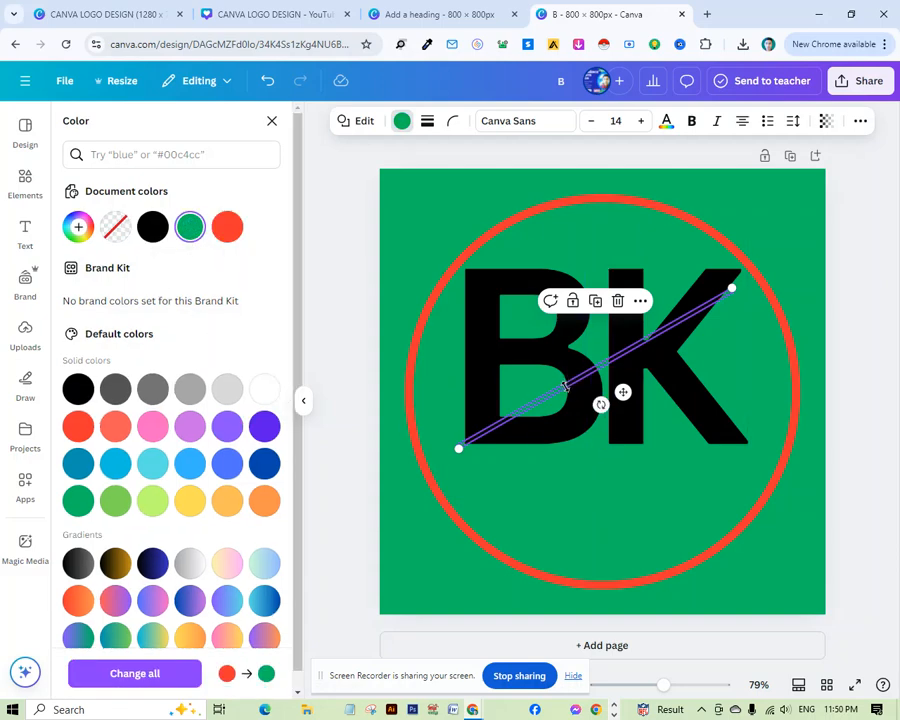
right_click(566, 385)
mouse_move(632, 466)
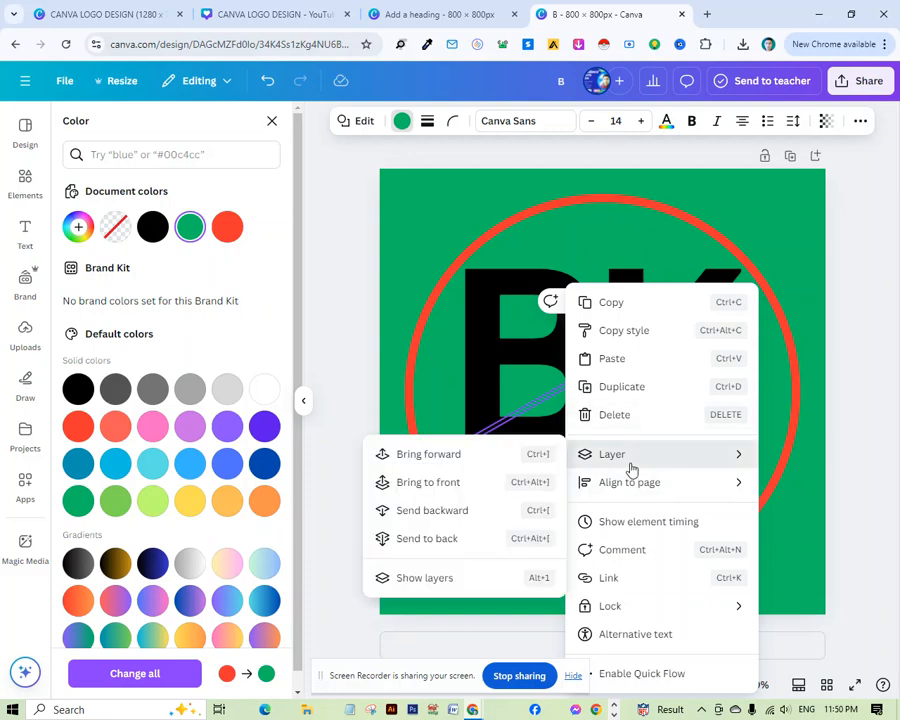
click(434, 481)
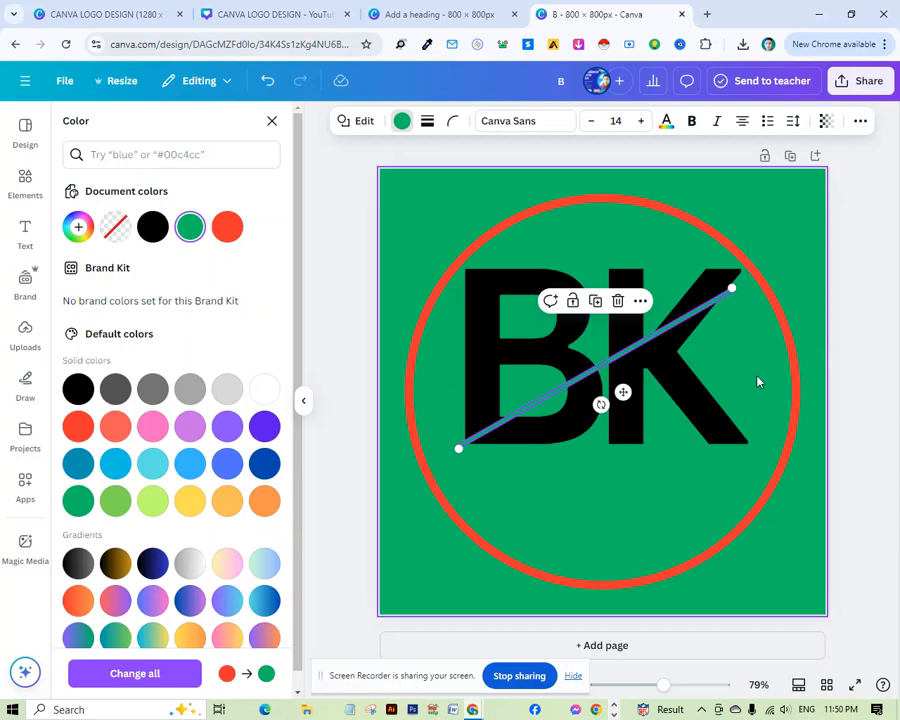
click(866, 280)
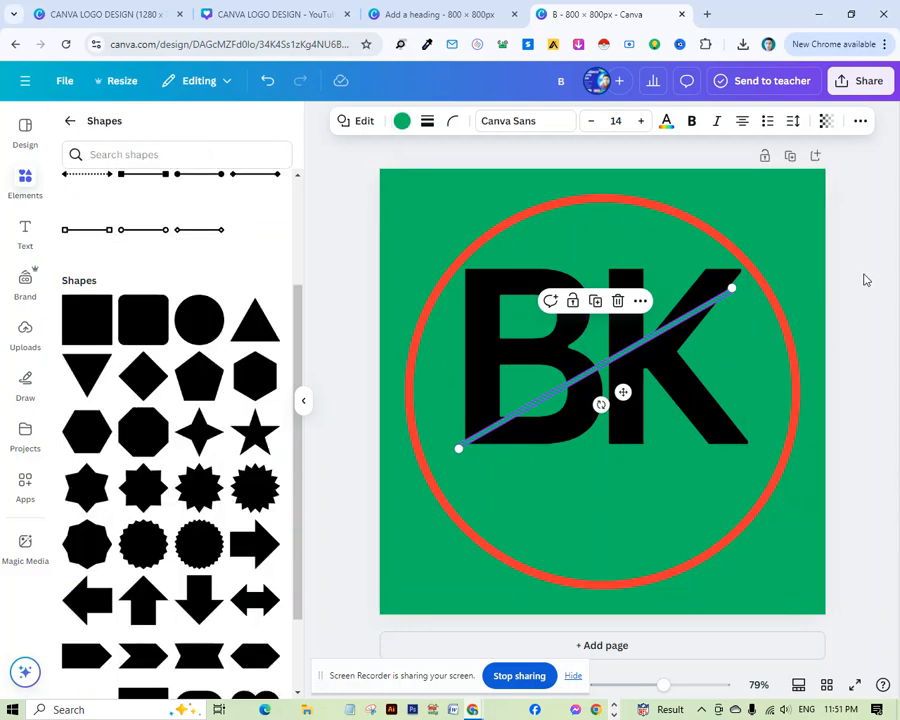
click(867, 280)
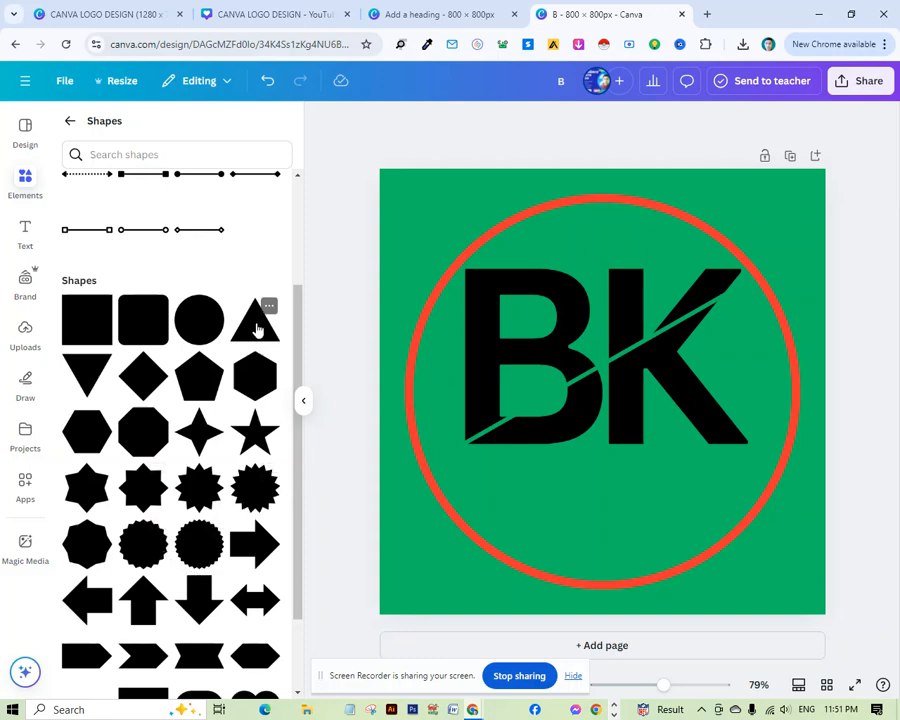
Insert a trapezoid shape from the shapes library.
scroll(158, 560, down, 2)
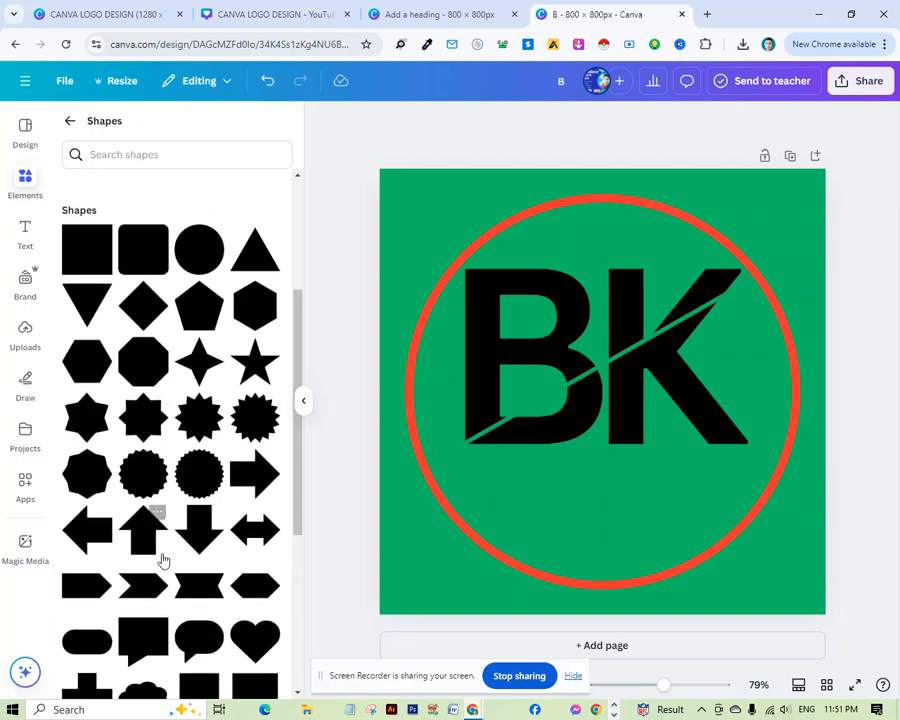
scroll(168, 562, down, 1)
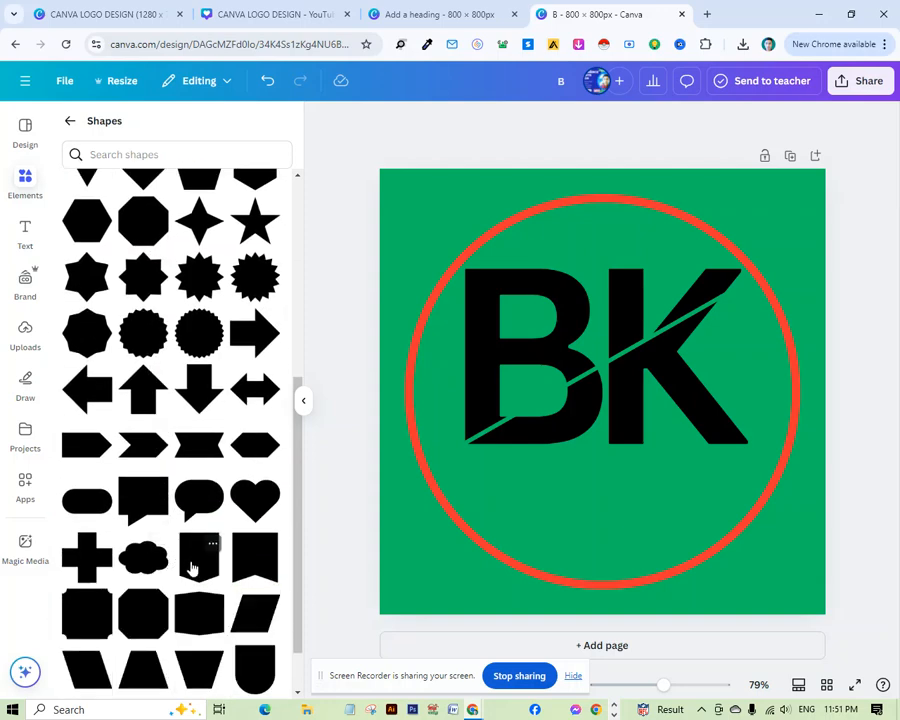
scroll(192, 564, up, 3)
scroll(198, 568, down, 3)
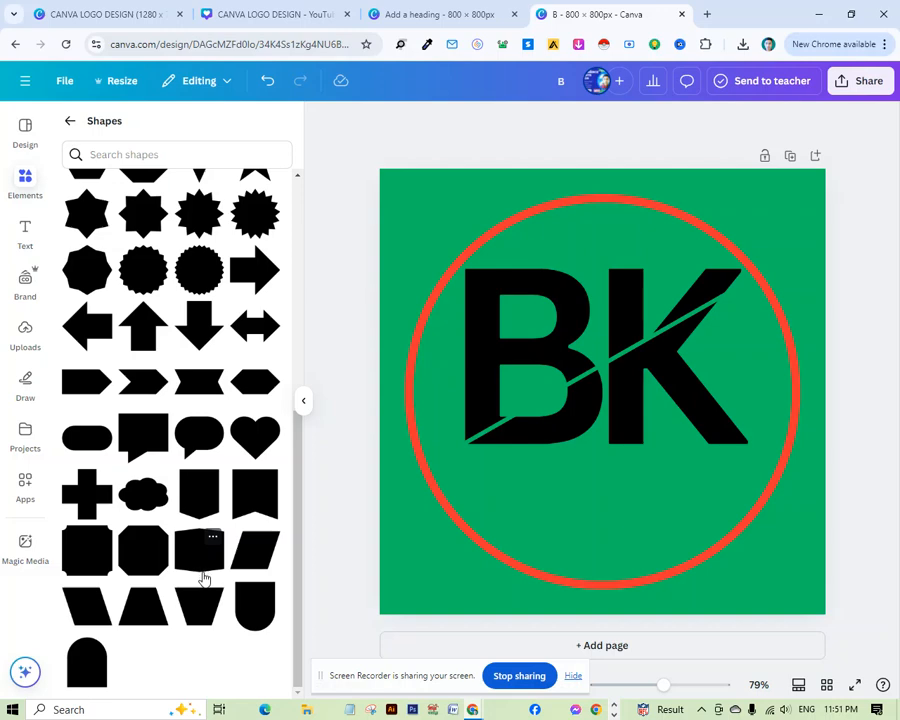
click(141, 600)
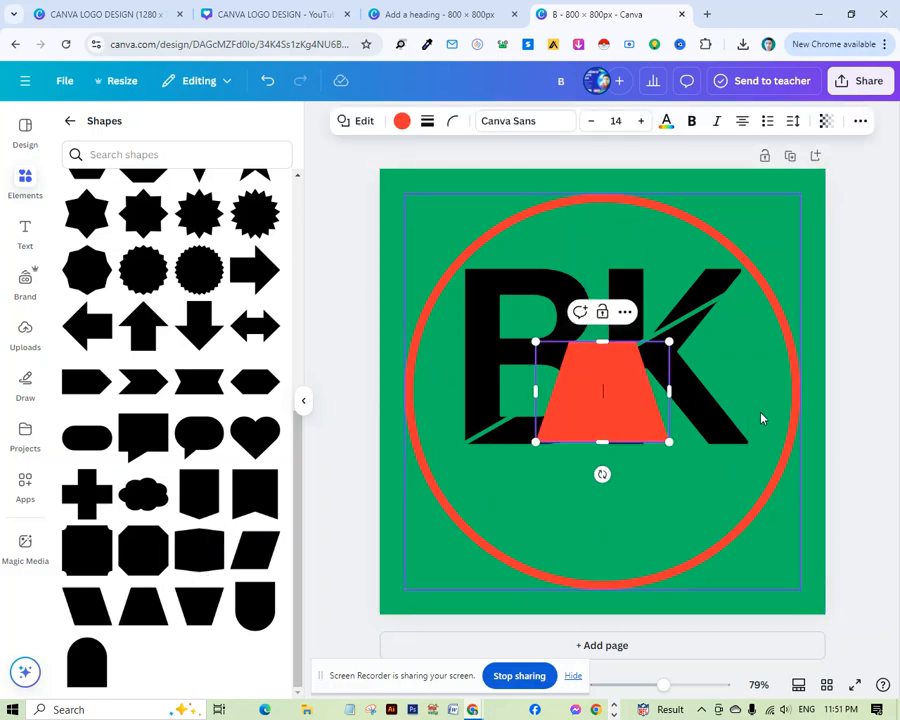
Move the trapezoid below the letters and reshape it into a wide, flat band.
drag(598, 414, 597, 528)
drag(599, 454, 597, 533)
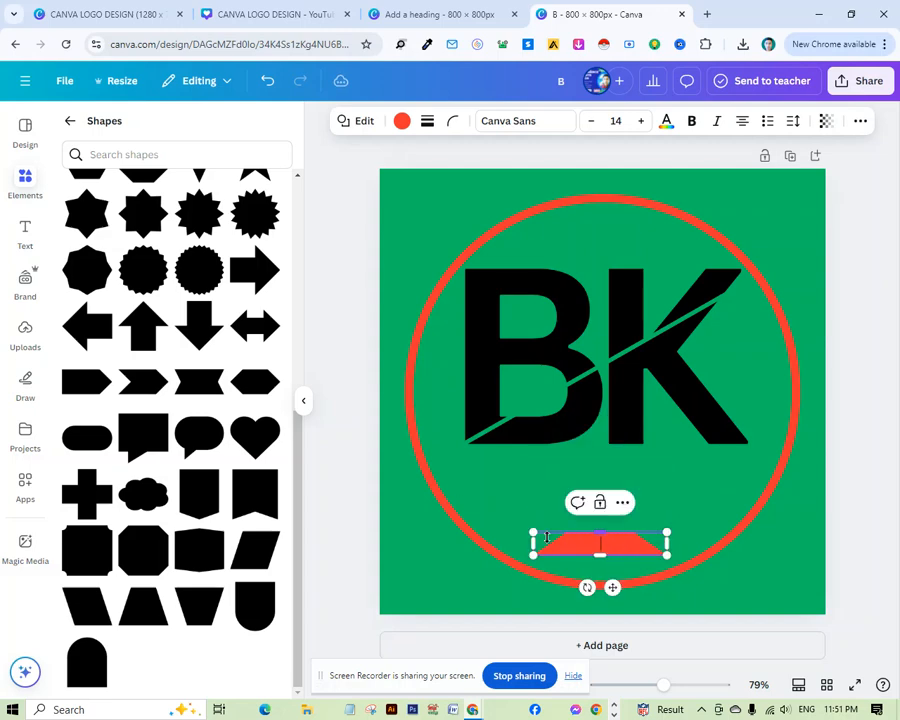
drag(530, 543, 468, 537)
mouse_move(566, 533)
mouse_down()
mouse_move(577, 523)
mouse_move(571, 514)
mouse_up()
drag(665, 532, 727, 533)
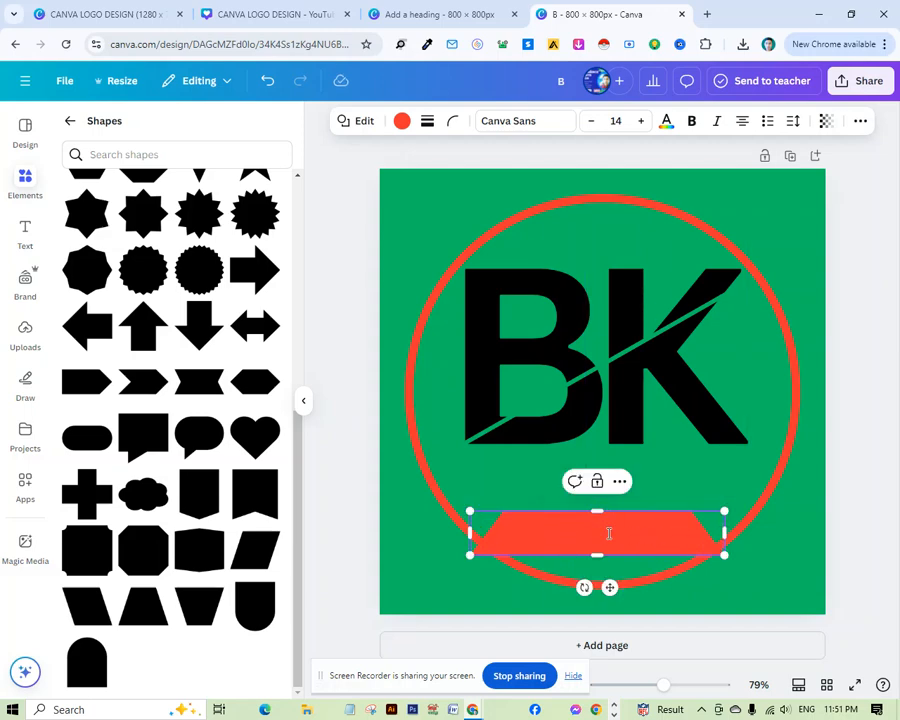
Place the band directly beneath the letters, widen it to the letters' width and centre it horizontally.
drag(608, 585, 614, 533)
drag(596, 459, 595, 471)
drag(727, 488, 748, 488)
drag(468, 487, 456, 487)
drag(612, 535, 625, 519)
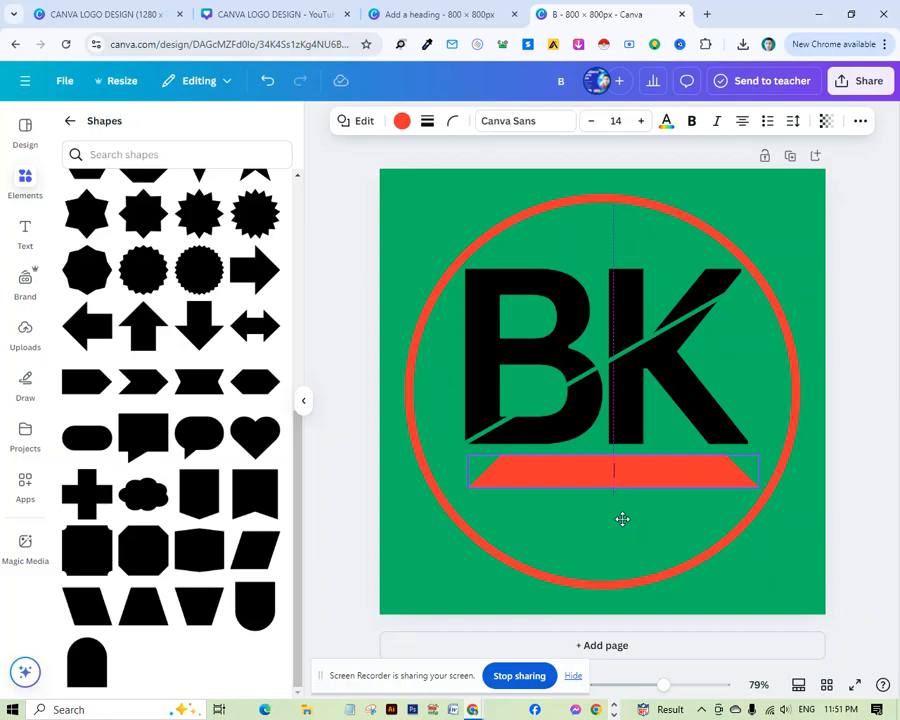
drag(620, 519, 614, 518)
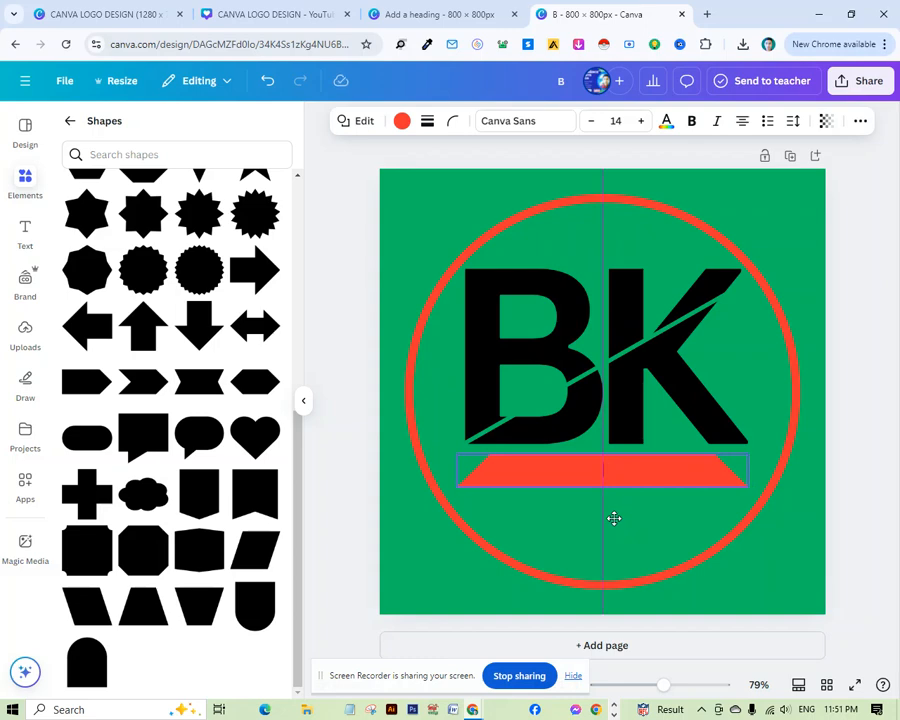
Add a heading reading TECHNOLOGY, shrink it to about 41 pt and centre it on the red band.
drag(614, 518, 614, 518)
click(860, 482)
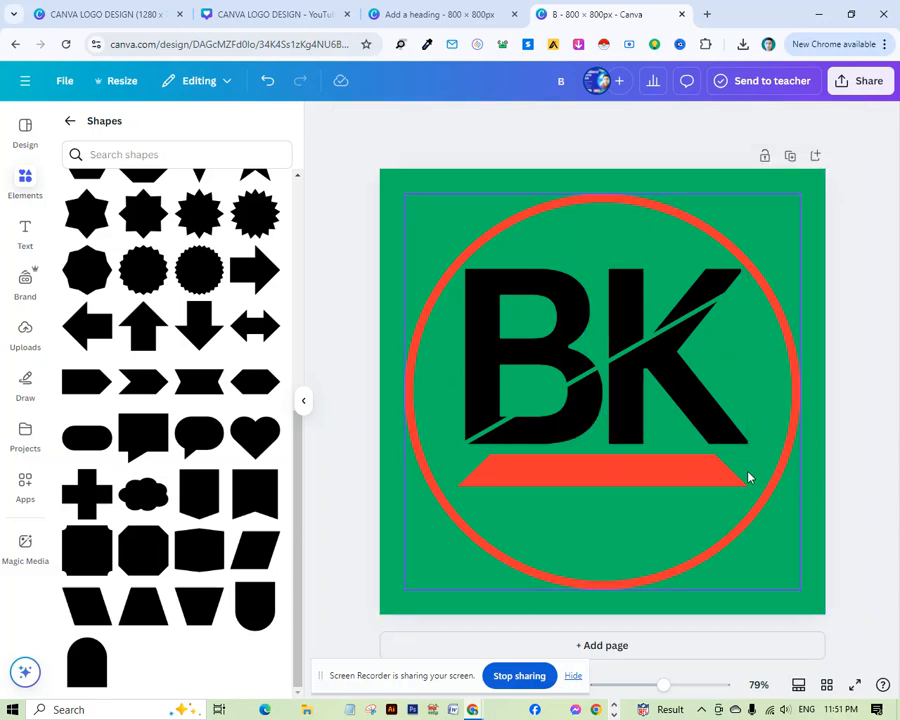
click(22, 232)
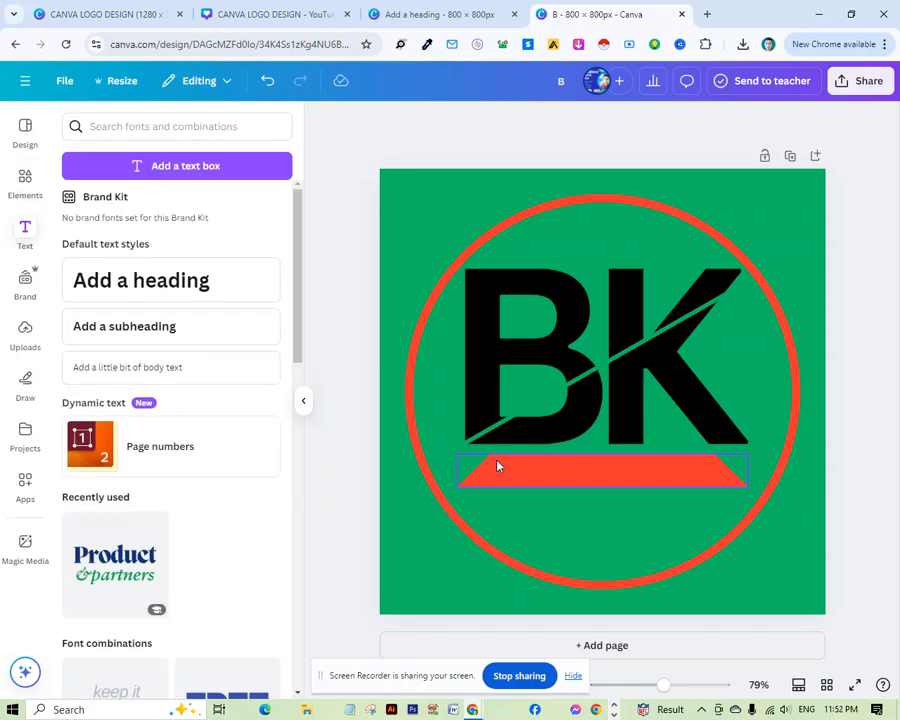
click(108, 296)
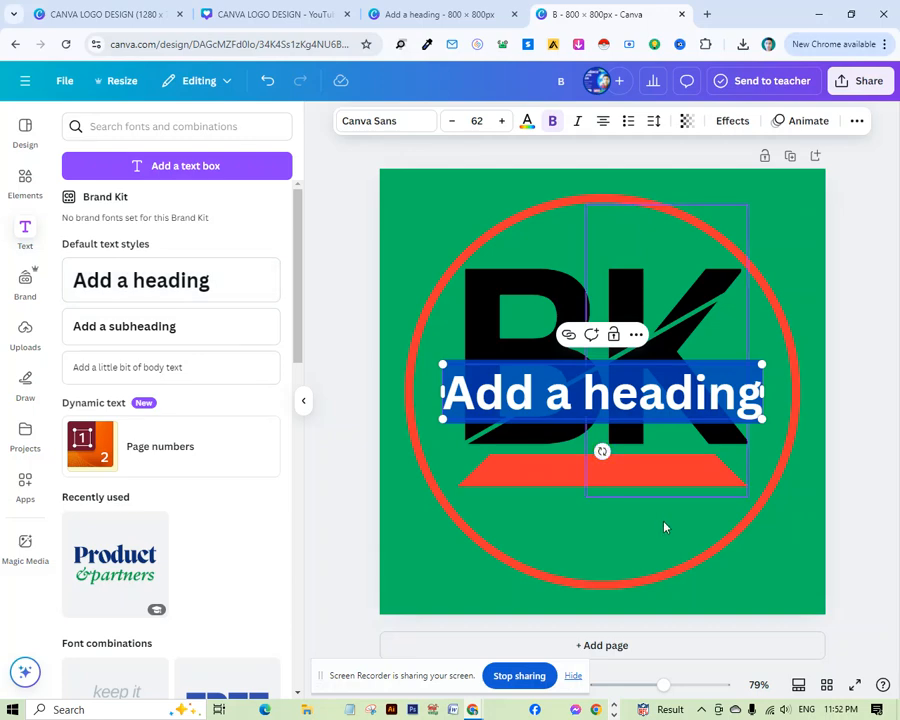
key(BackSpace)
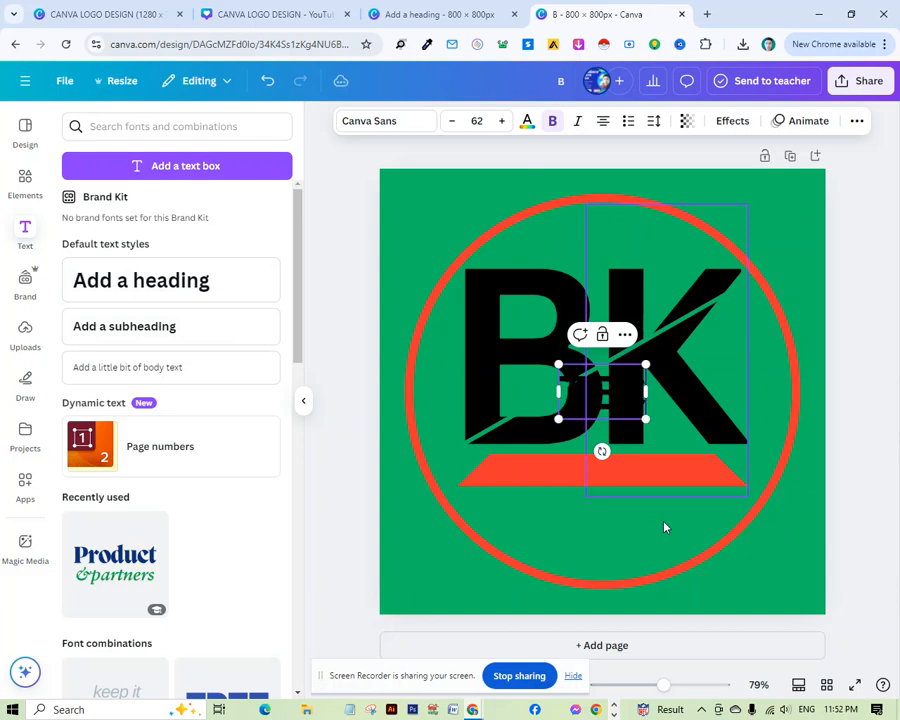
text(TECHNO)
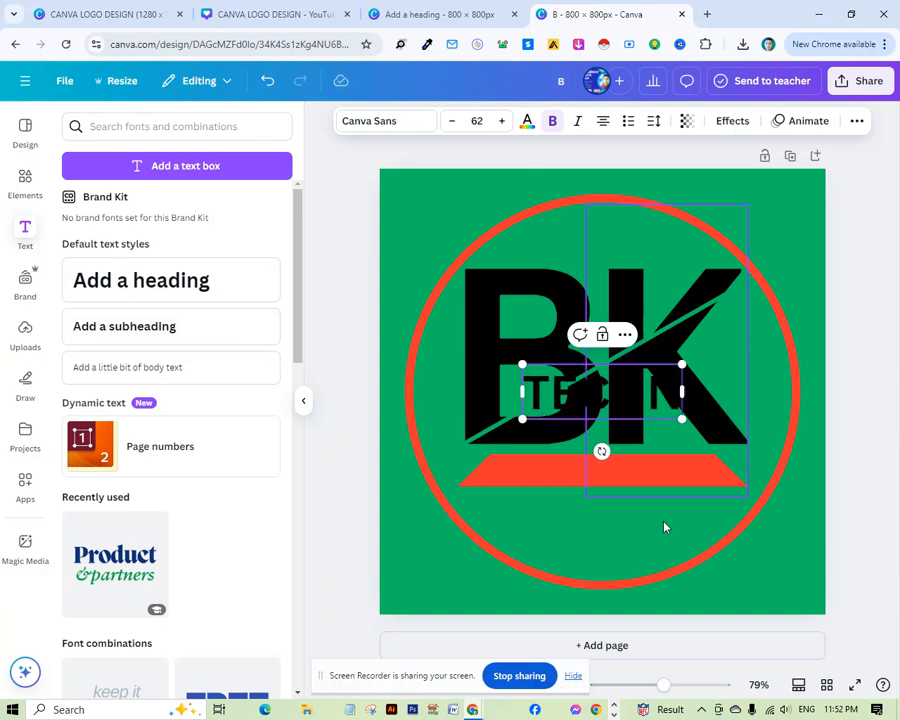
text(LOGY)
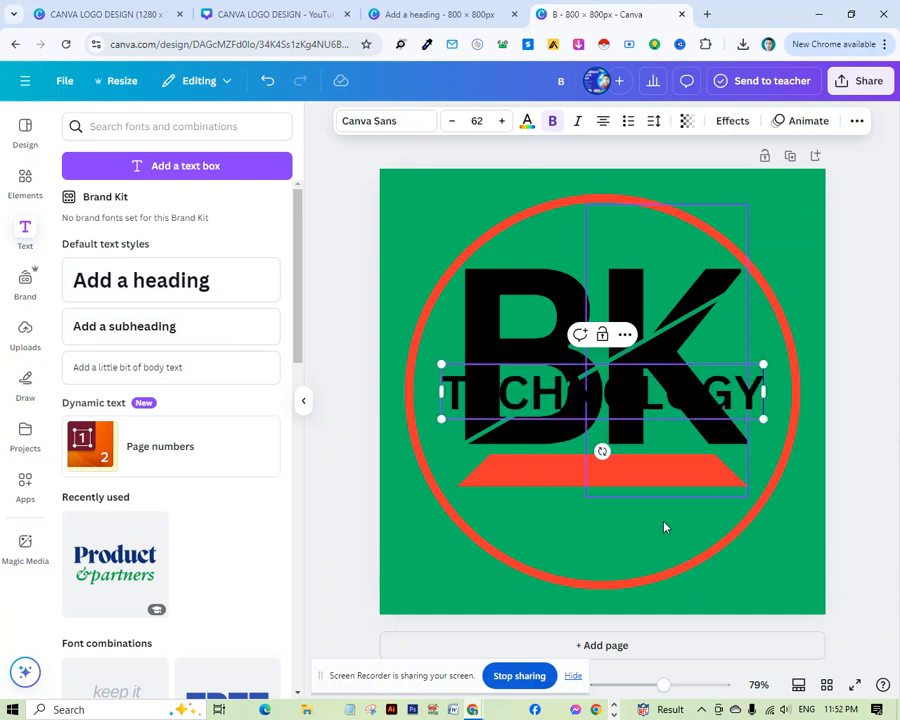
drag(763, 366, 664, 378)
drag(566, 460, 619, 520)
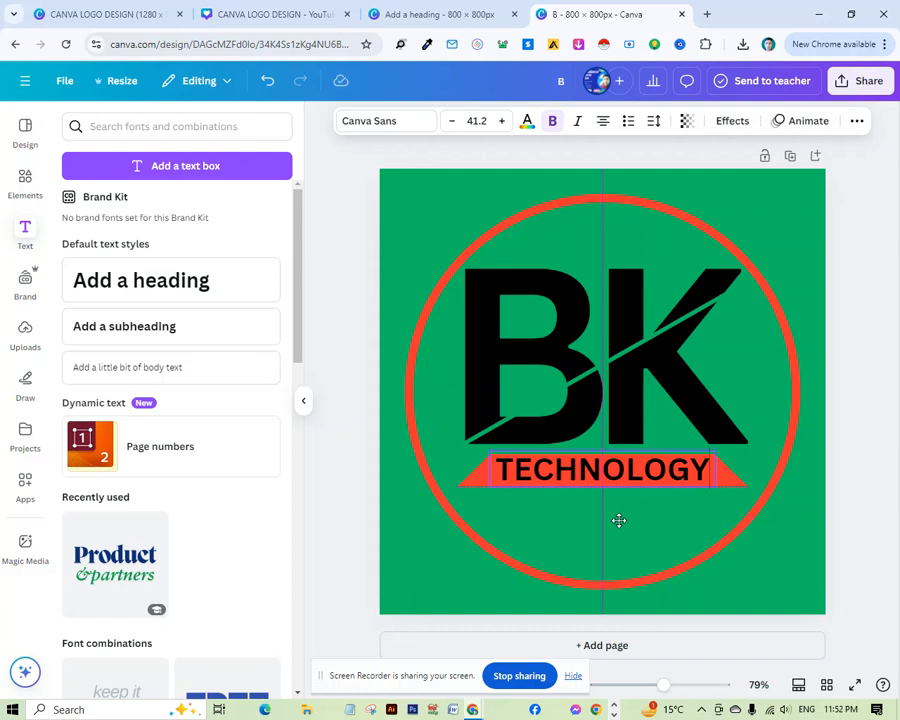
Colour the TECHNOLOGY text white.
drag(619, 520, 619, 520)
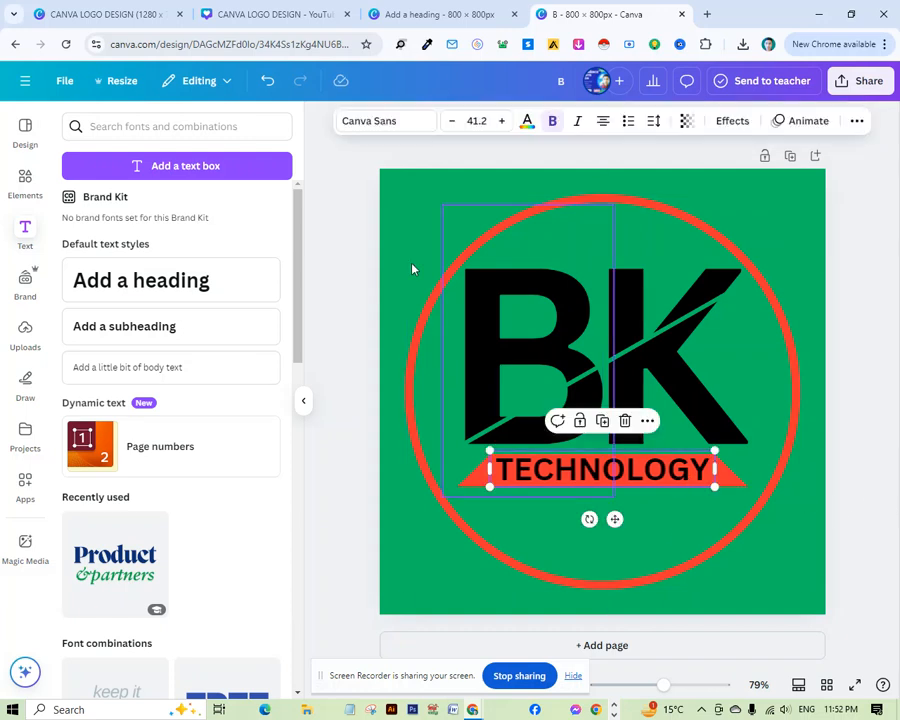
click(527, 122)
click(276, 392)
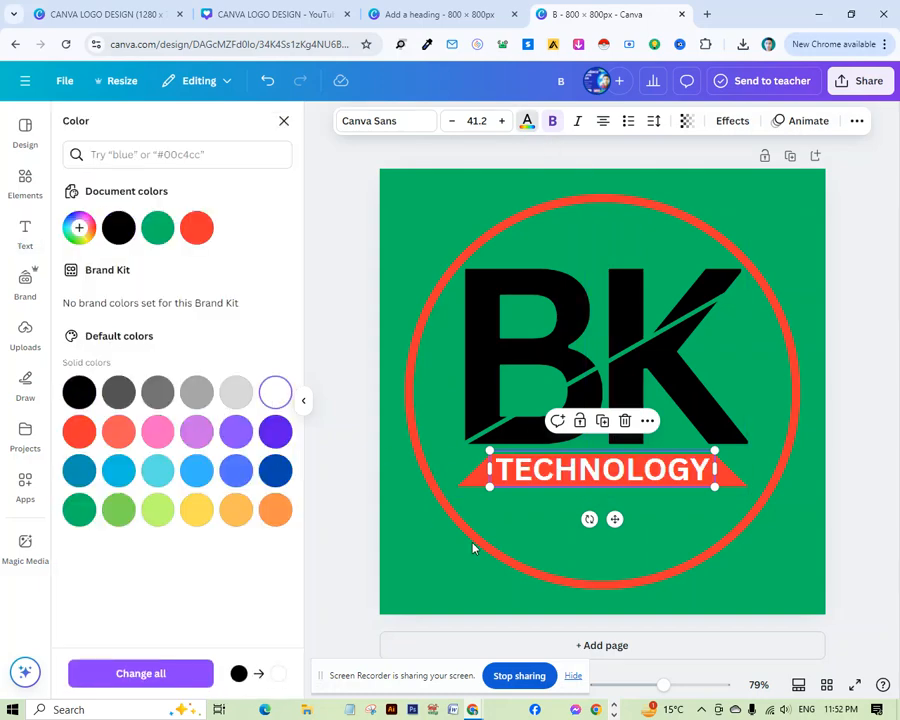
click(860, 417)
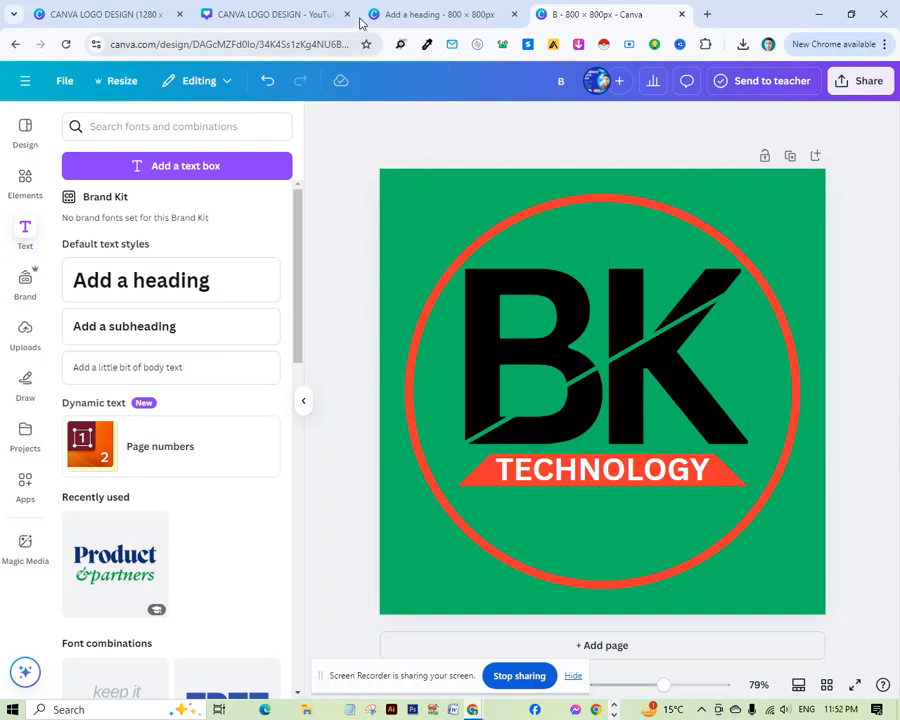
Switch to the other design tab, browse its earlier logo pages for reference, and return to the BK design.
click(410, 12)
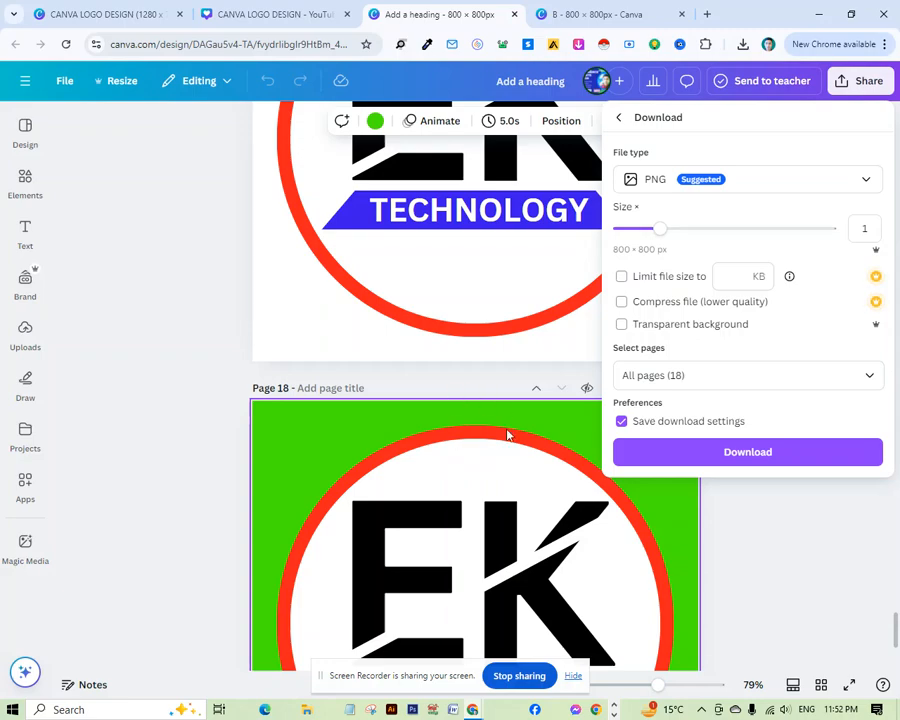
click(167, 254)
scroll(522, 394, up, 7)
scroll(538, 402, down, 7)
scroll(490, 500, up, 1)
scroll(464, 436, up, 15)
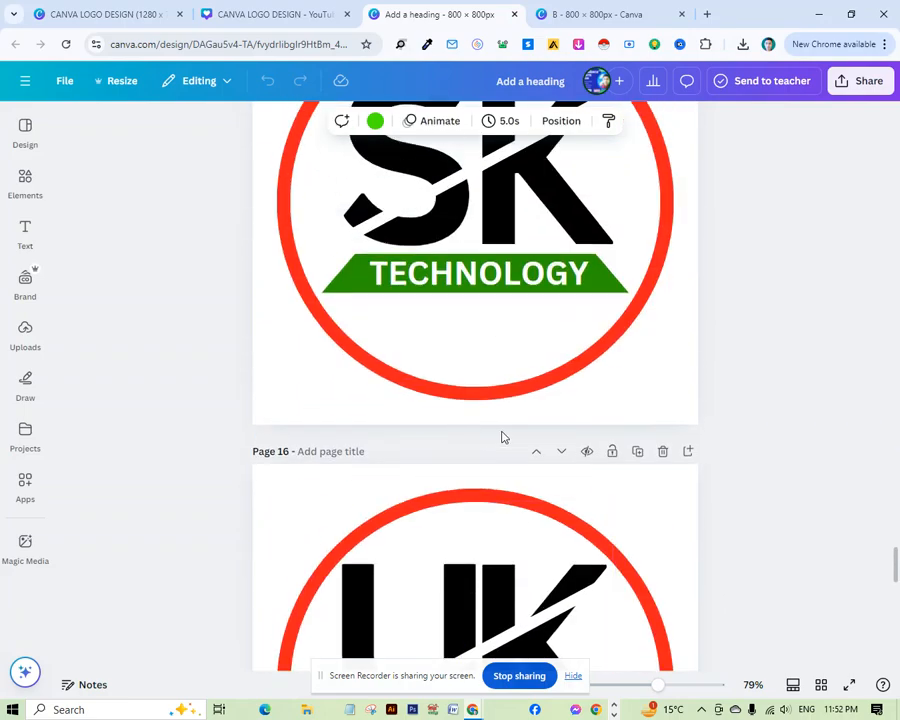
scroll(445, 413, up, 14)
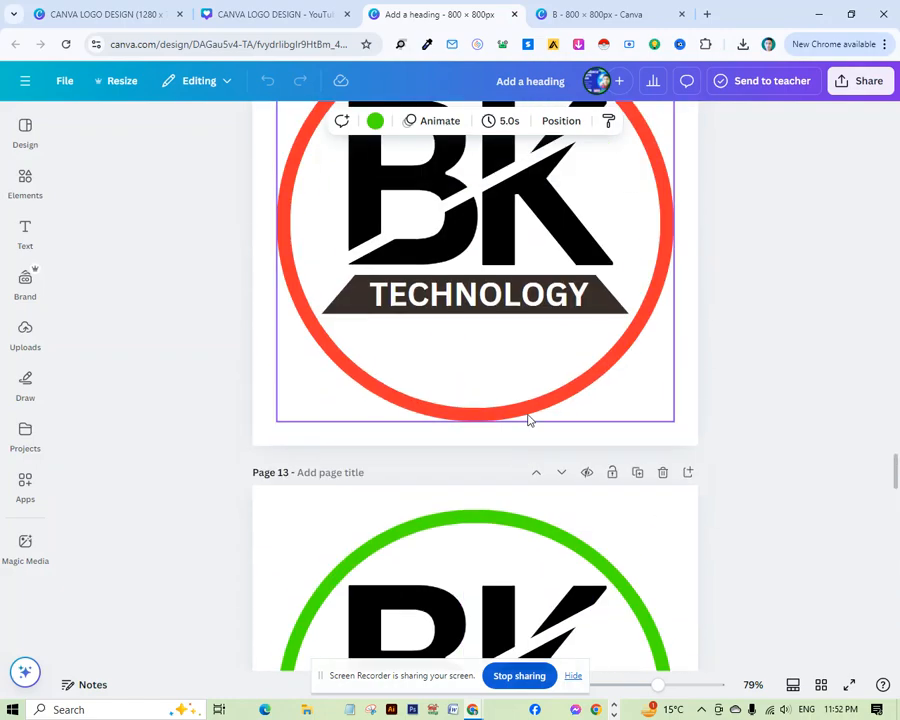
scroll(560, 418, up, 14)
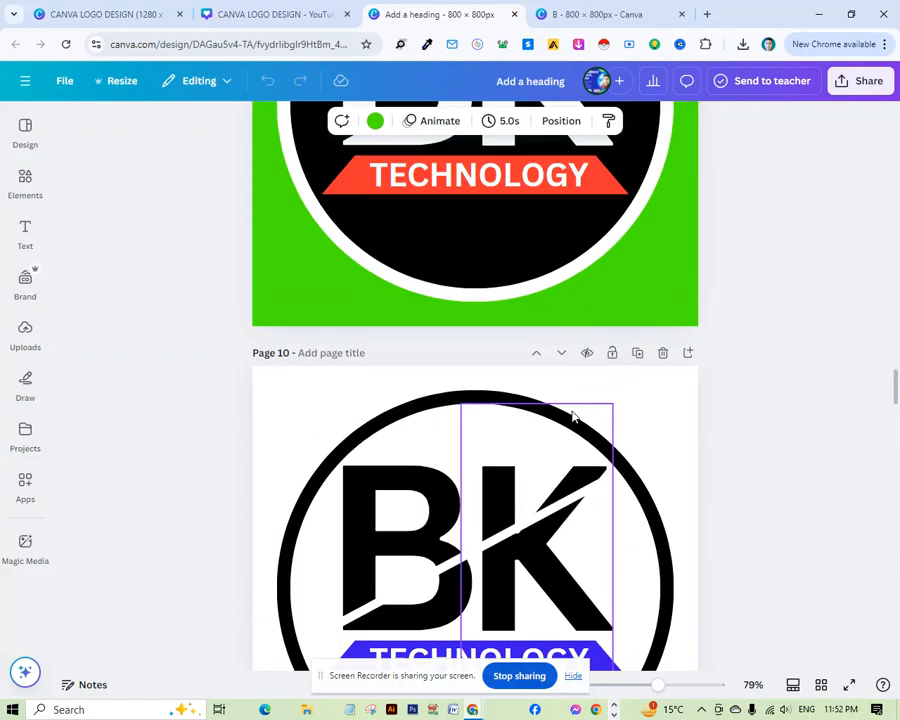
scroll(573, 416, up, 3)
scroll(565, 450, down, 8)
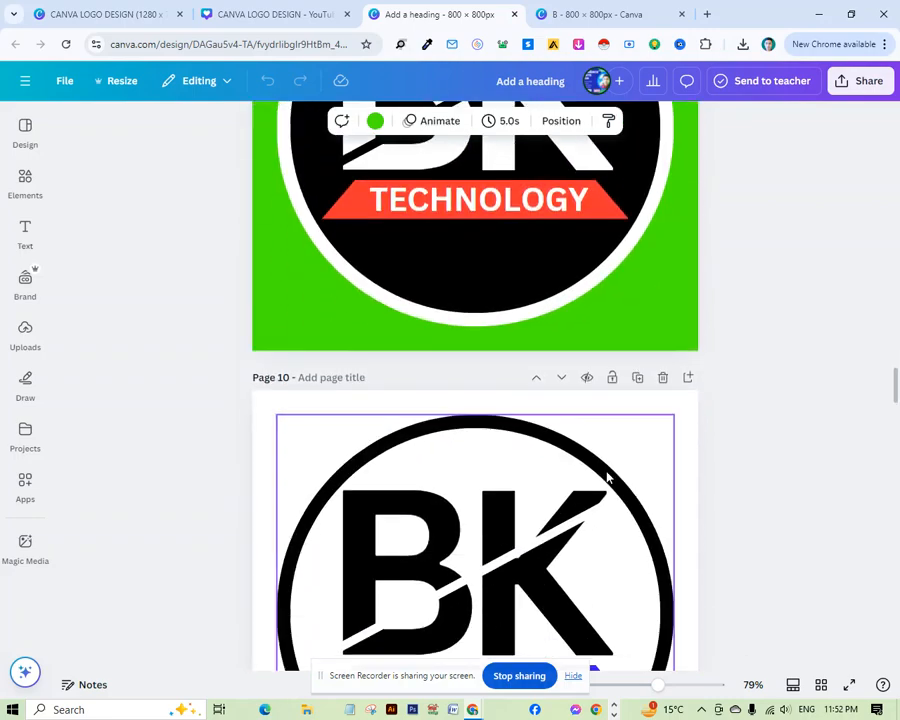
scroll(557, 522, down, 1)
scroll(540, 450, up, 6)
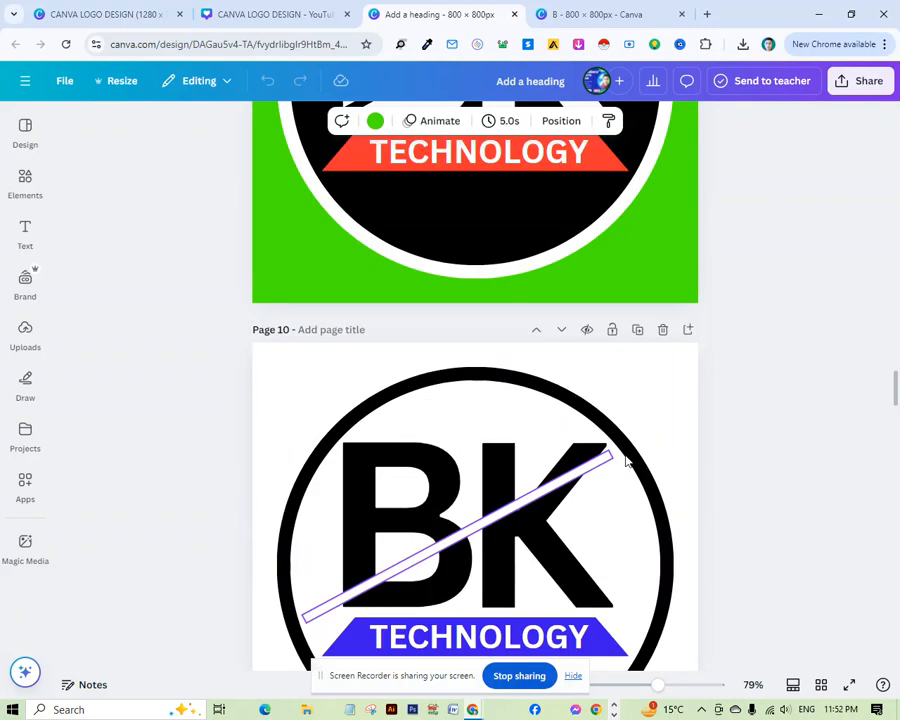
scroll(605, 453, up, 10)
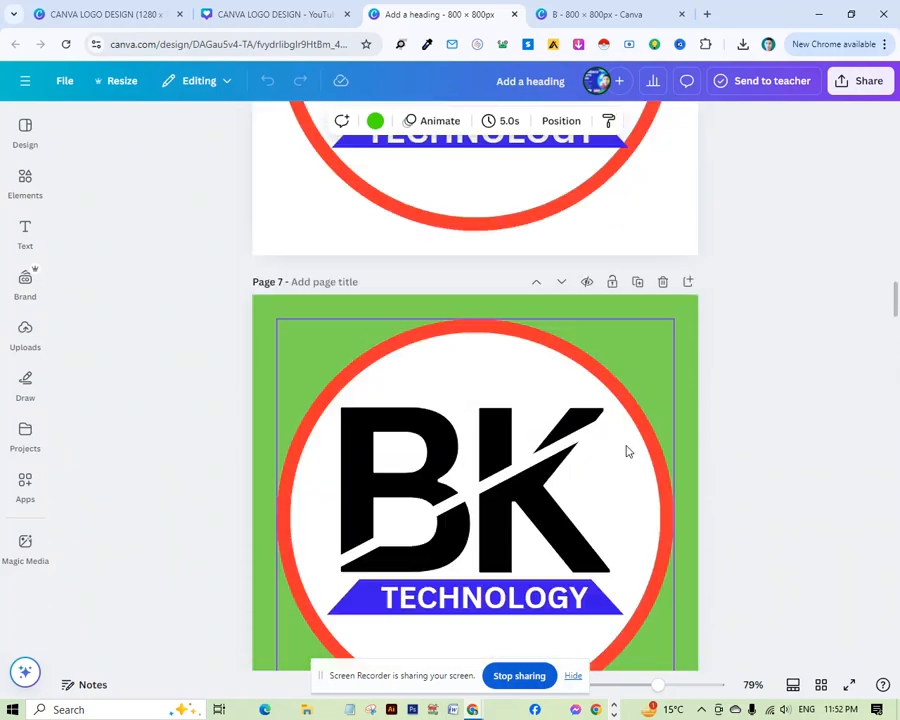
scroll(630, 452, up, 10)
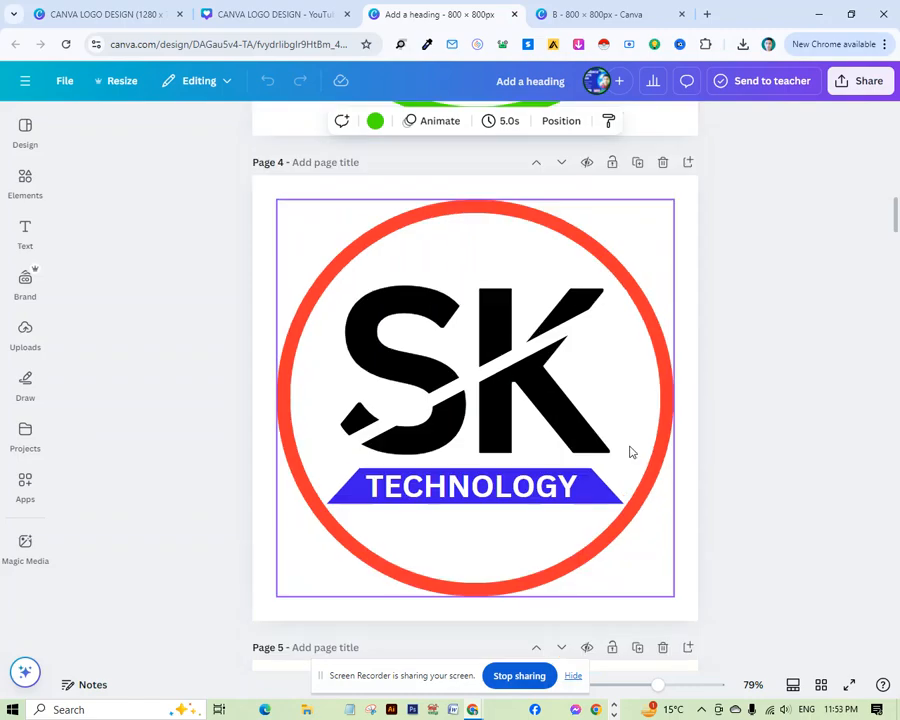
scroll(630, 452, up, 8)
scroll(630, 452, up, 3)
scroll(630, 478, down, 10)
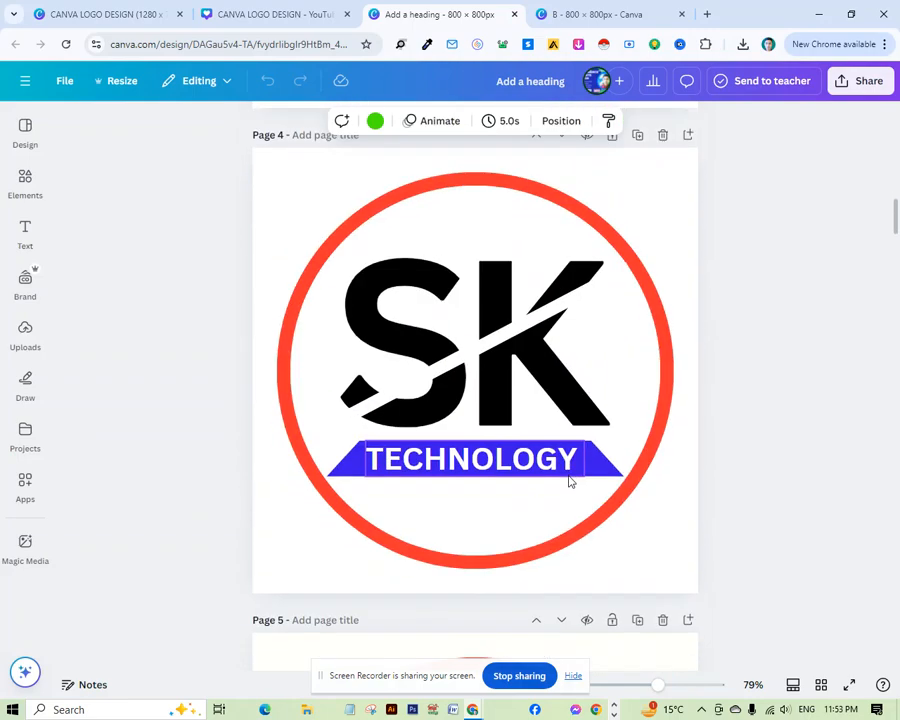
scroll(575, 480, down, 10)
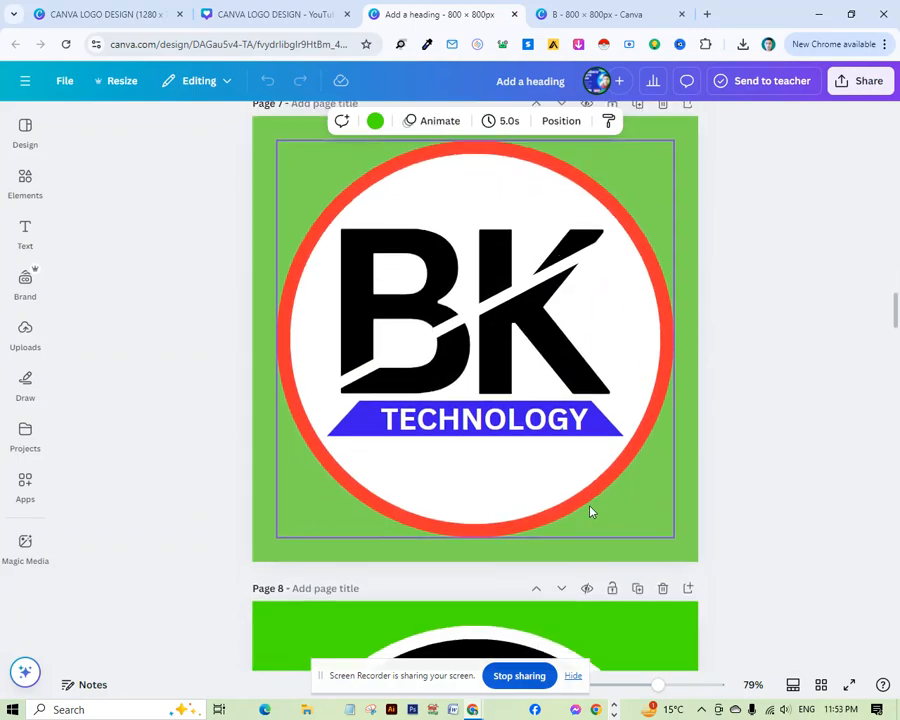
scroll(592, 510, down, 6)
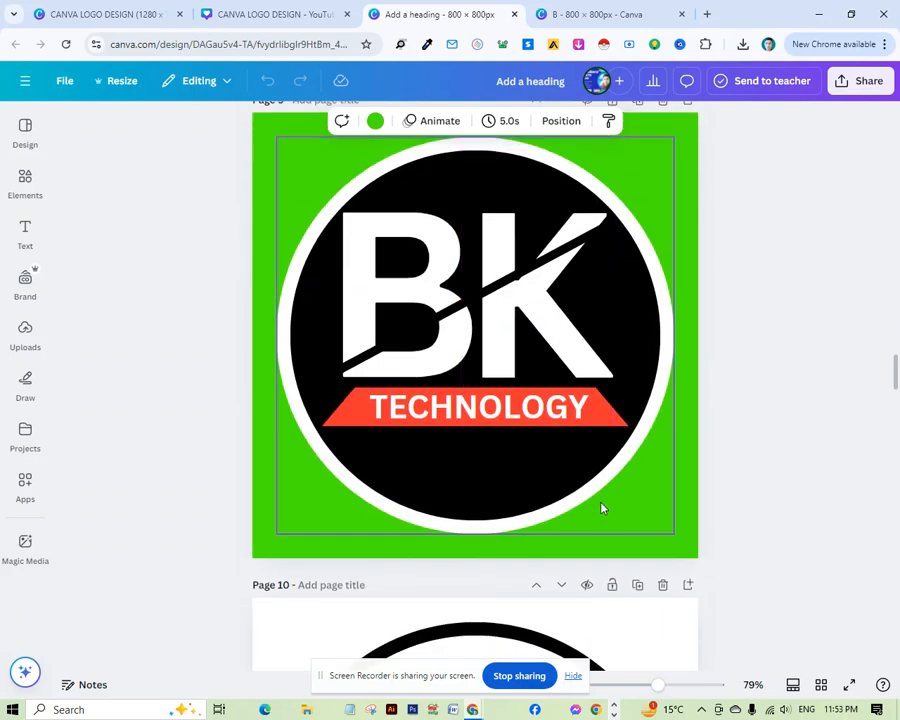
click(627, 12)
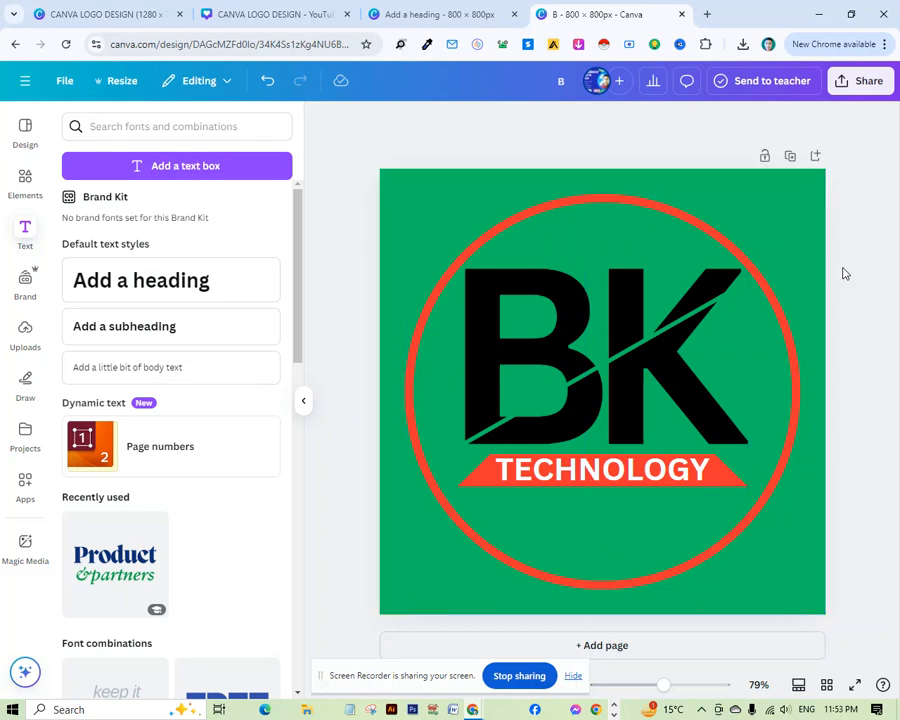
Change the background colour to white and recolour the diagonal slash white.
click(813, 249)
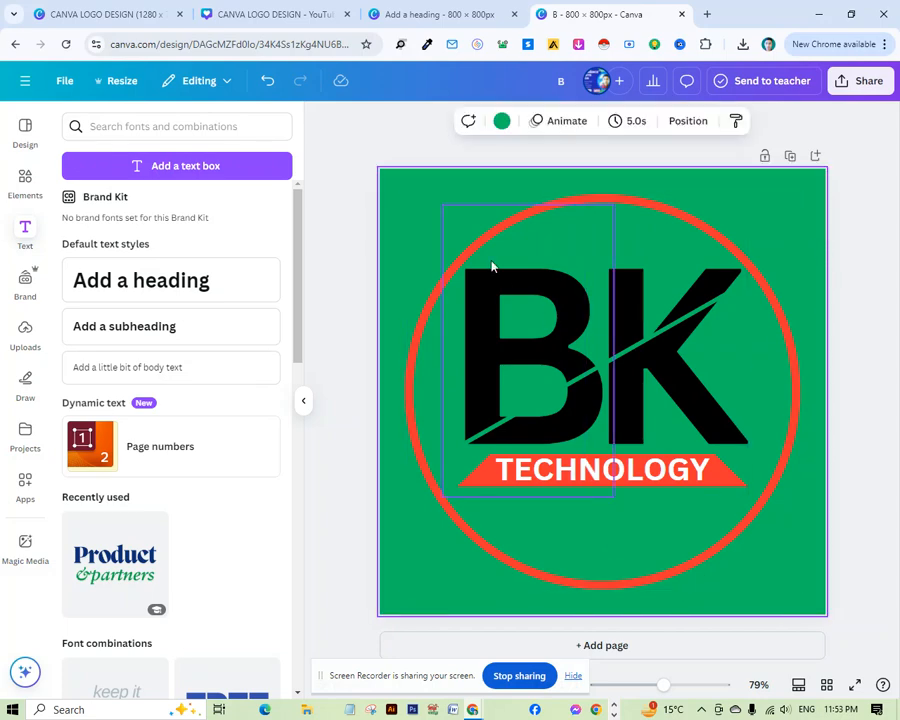
click(502, 121)
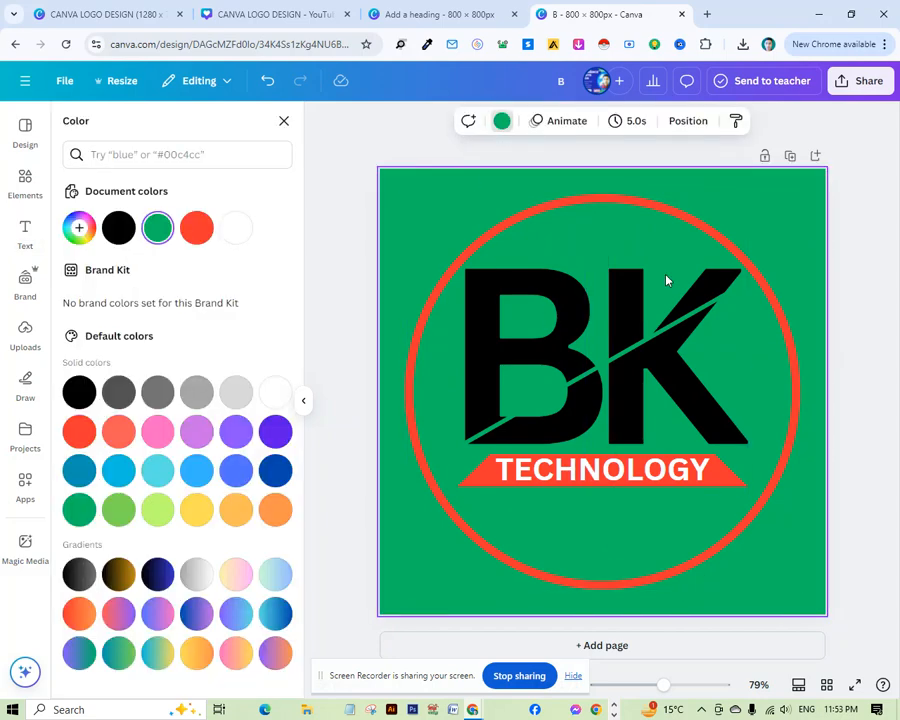
click(232, 232)
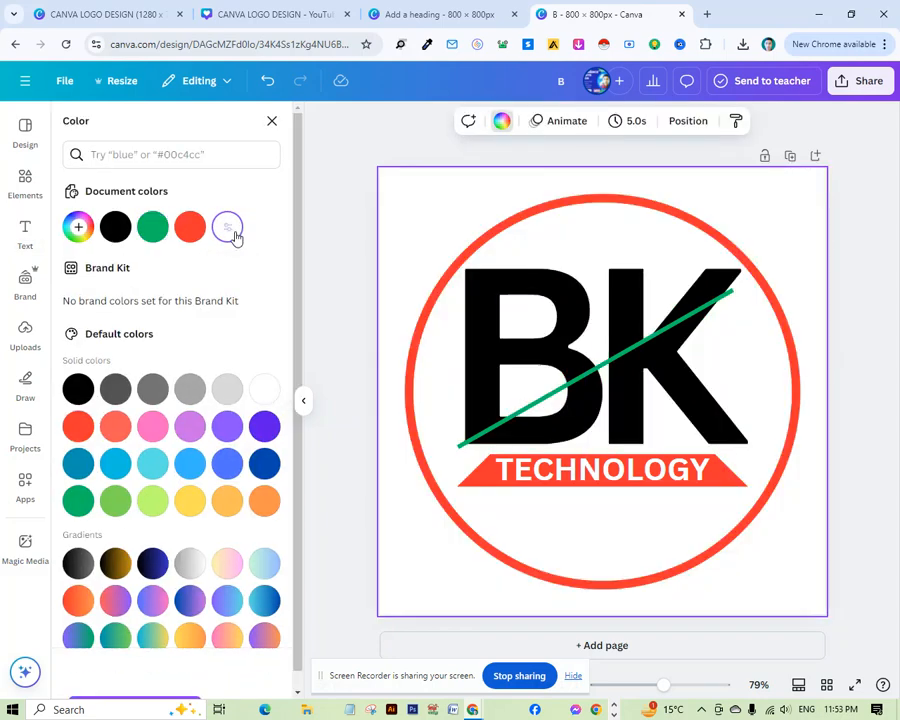
click(530, 404)
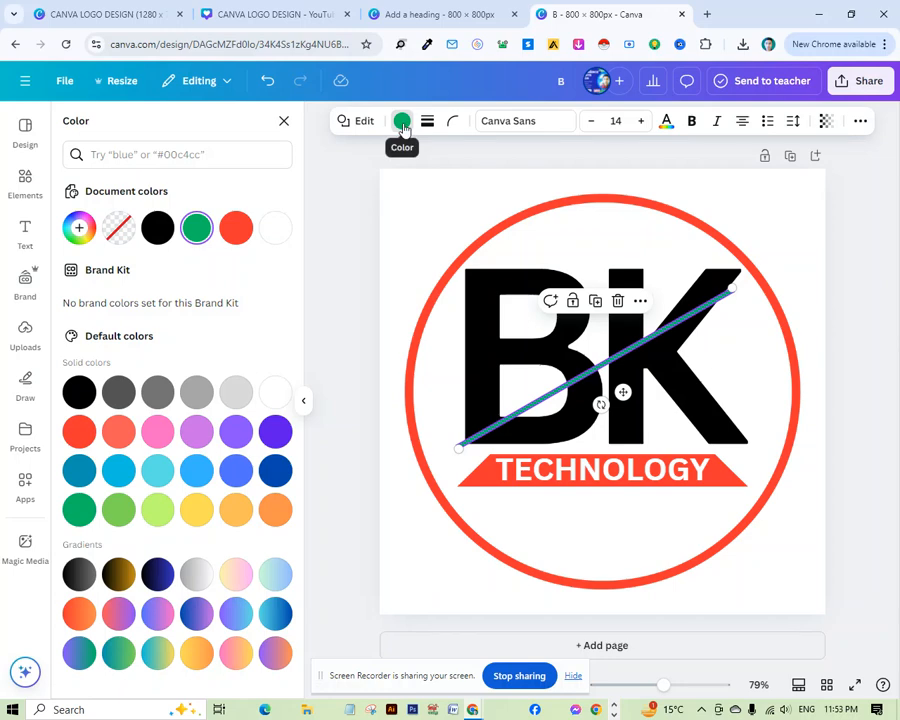
click(275, 228)
key(Escape)
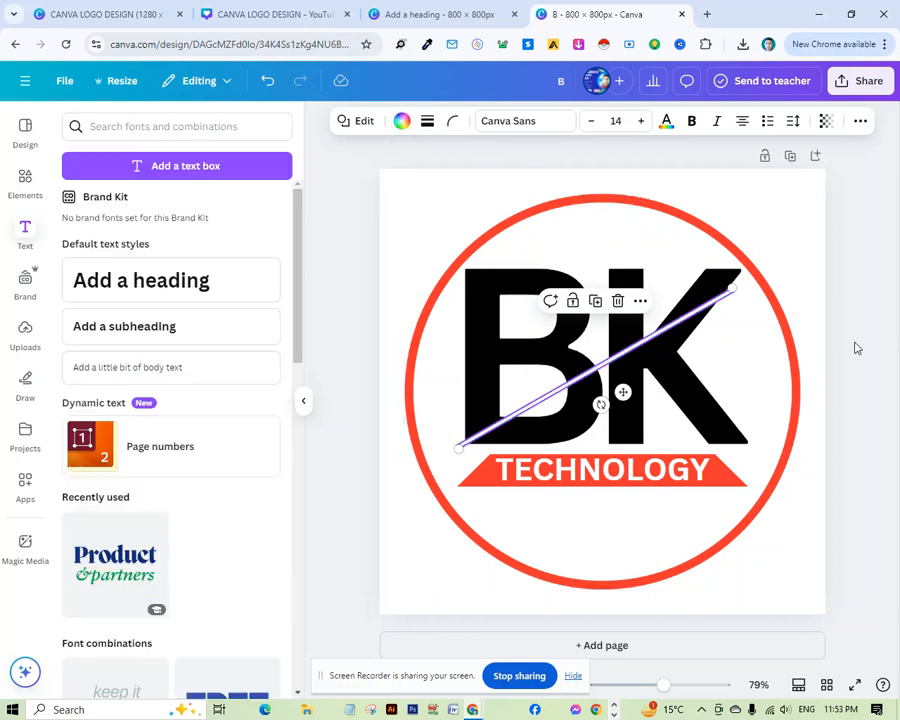
click(856, 348)
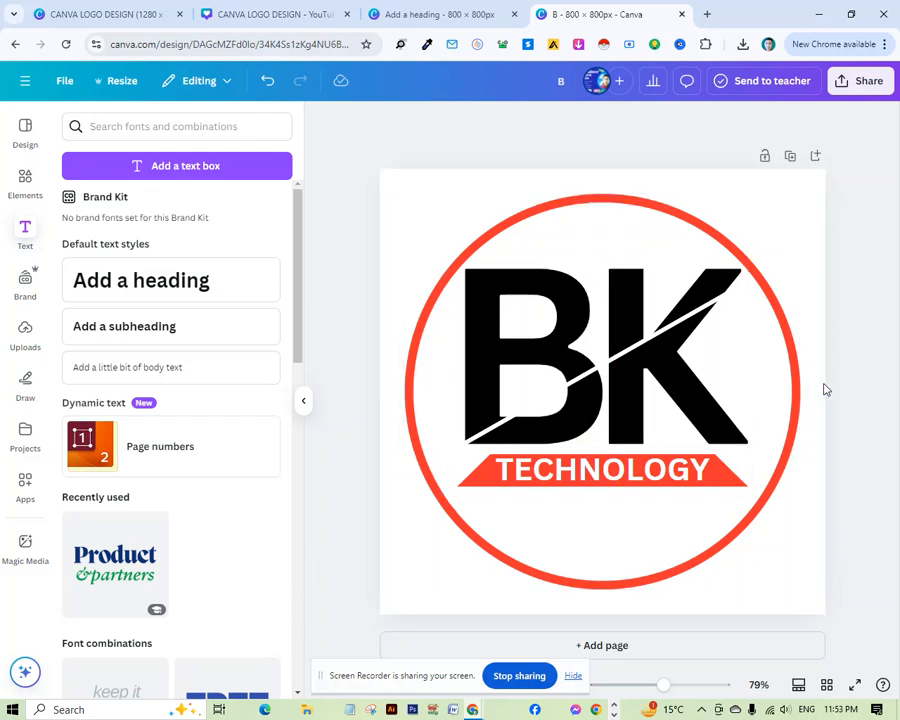